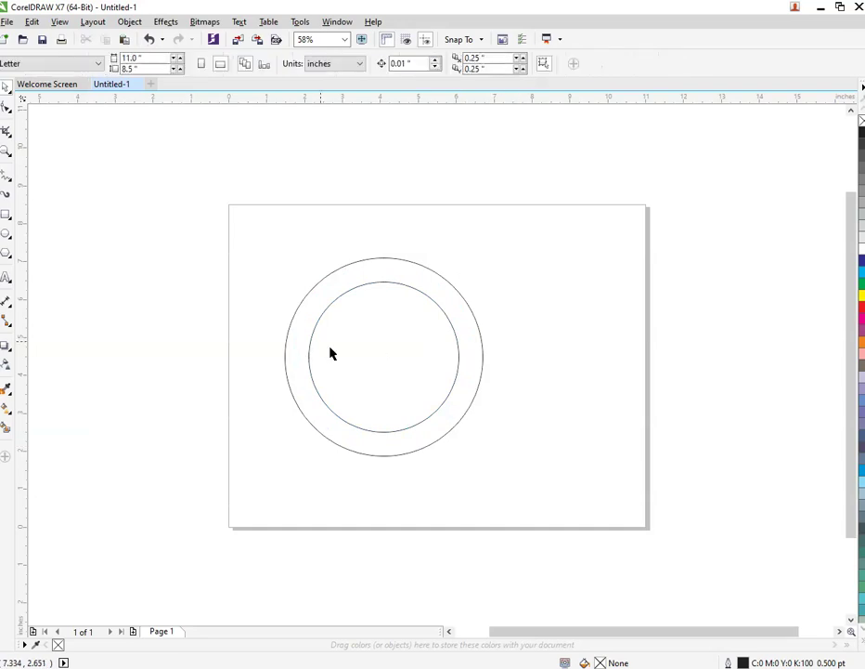
# Group the two concentric circles into a single ring object and deselect it
pyautogui.moveTo(235, 208); pyautogui.dragTo(577, 557)
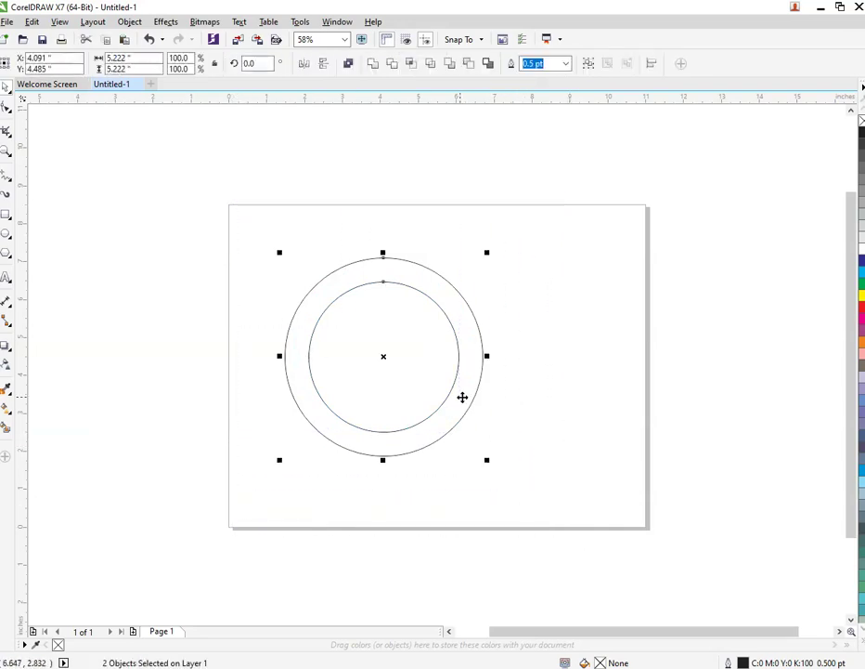
pyautogui.rightClick(430, 351)
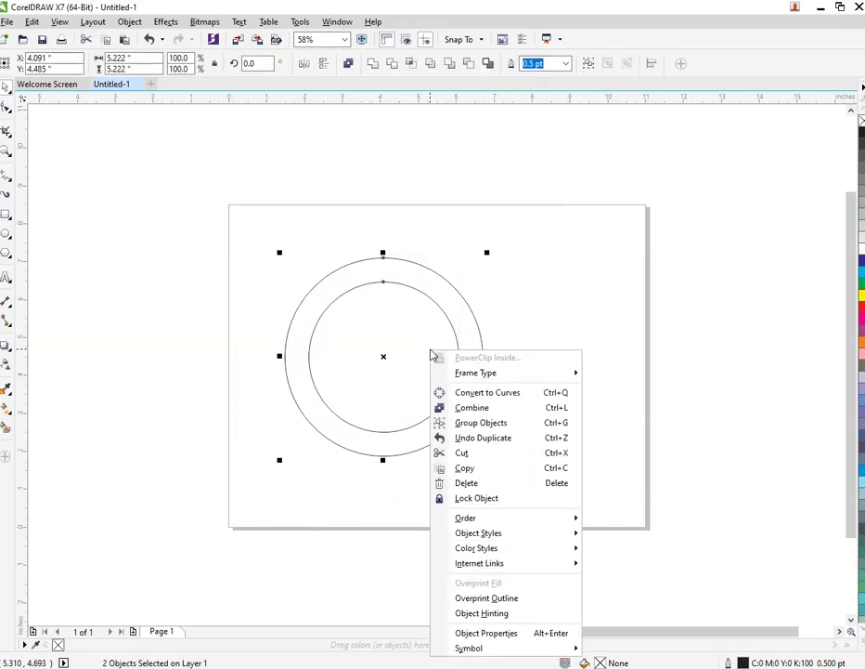
pyautogui.click(444, 422)
pyautogui.click(434, 363)
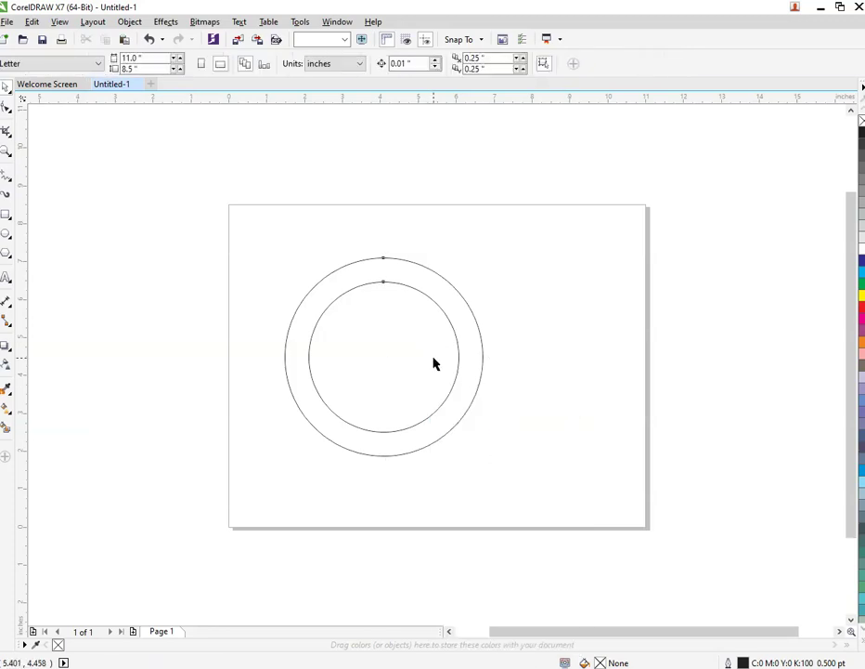
# Duplicate the ring group so that one copy overlaps it on the right and another sits centred below the two
pyautogui.moveTo(382, 356); pyautogui.dragTo(484, 356)
pyautogui.hotkey('ctrl', 'z')
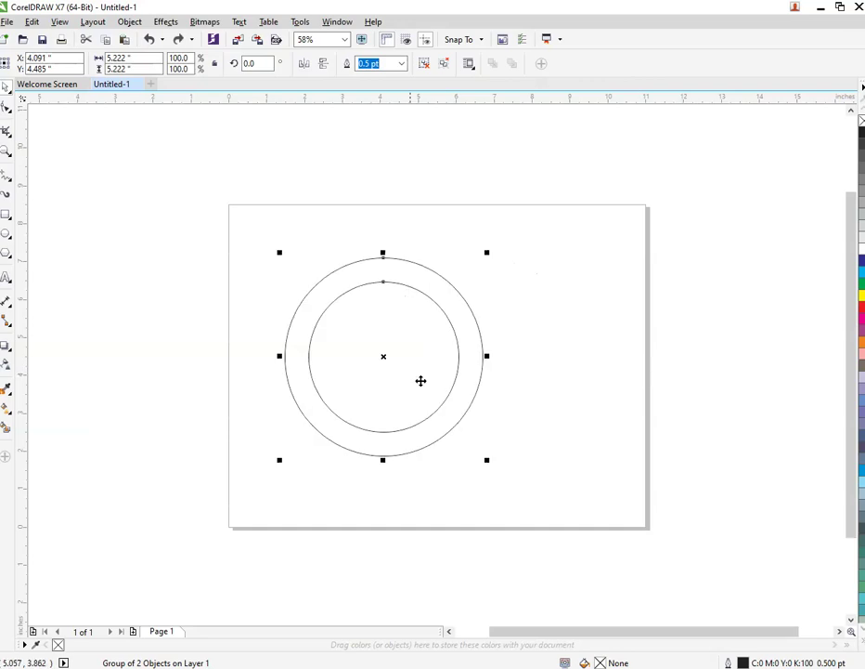
pyautogui.moveTo(382, 356); pyautogui.dragTo(434, 443)
pyautogui.click(606, 411)
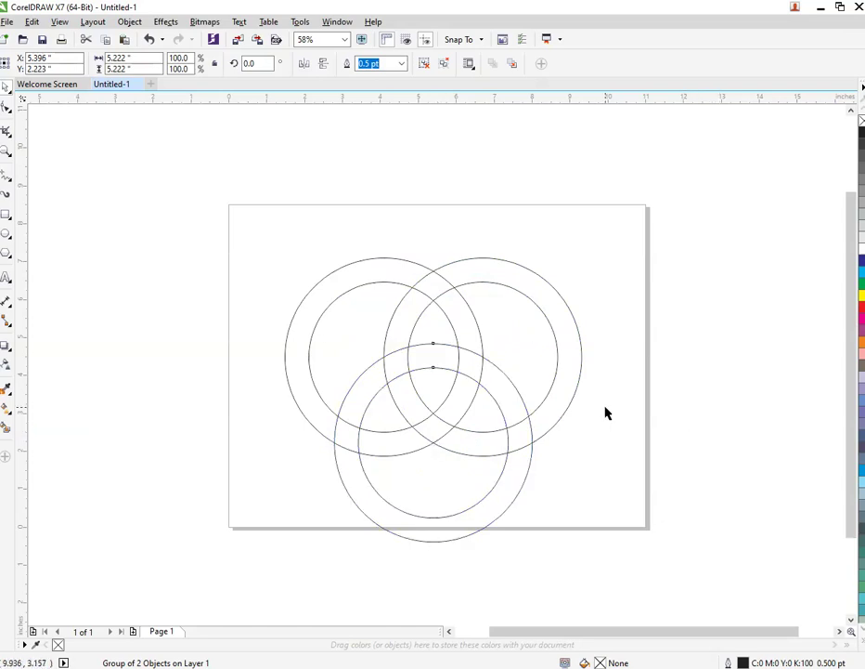
# Scale the three overlapping ring groups down together proportionally so they fit inside the page, and deselect them
pyautogui.moveTo(216, 238); pyautogui.dragTo(643, 597)
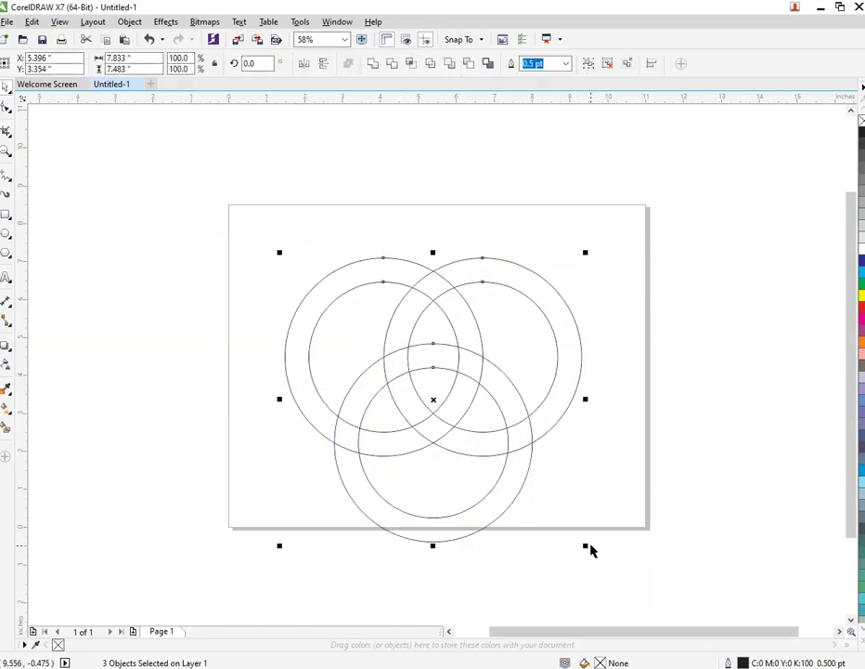
pyautogui.click(583, 552)
pyautogui.moveTo(228, 182); pyautogui.dragTo(668, 619)
pyautogui.moveTo(586, 547); pyautogui.dragTo(531, 473)
pyautogui.click(531, 473)
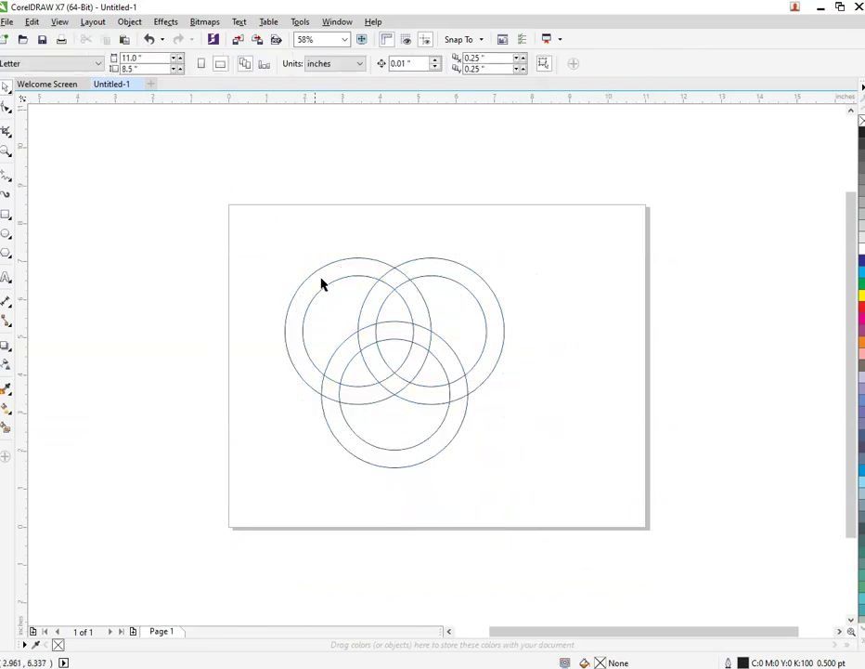
# Try filling the upper-left ring segment by segment with the blue-grey colour using Smart Fill
pyautogui.scroll(3, 401, 309)
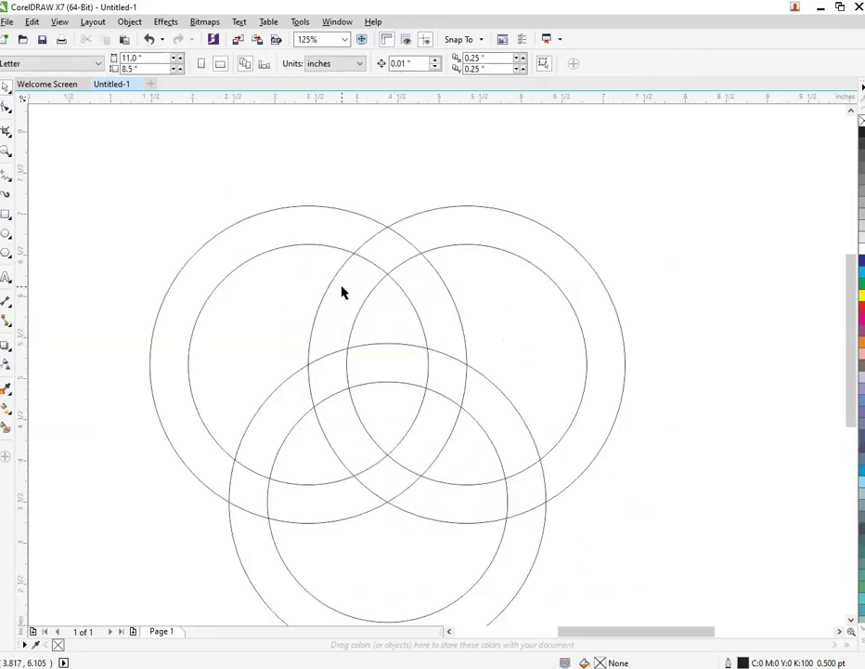
pyautogui.scroll(1, 341, 293)
pyautogui.click(8, 409)
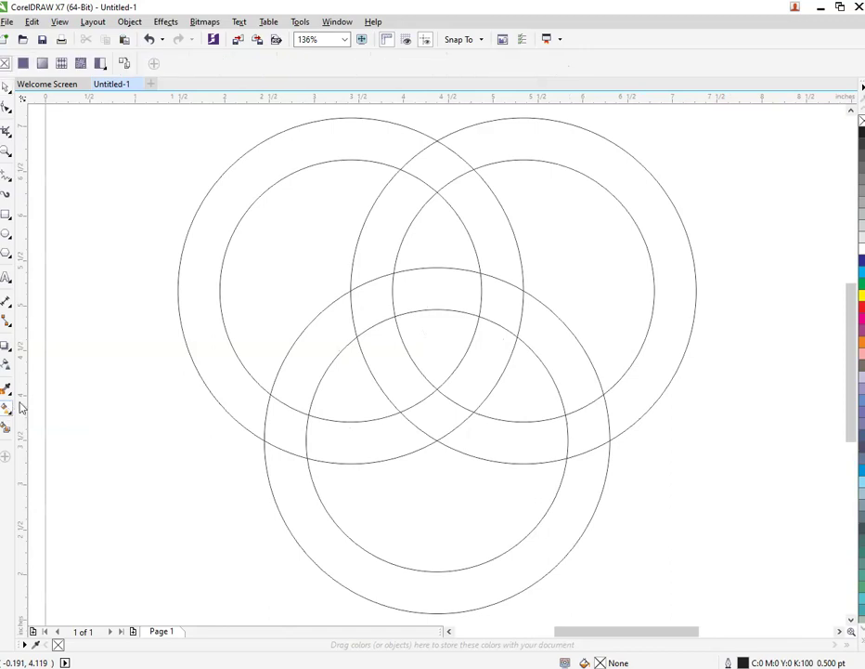
pyautogui.click(6, 427)
pyautogui.click(239, 200)
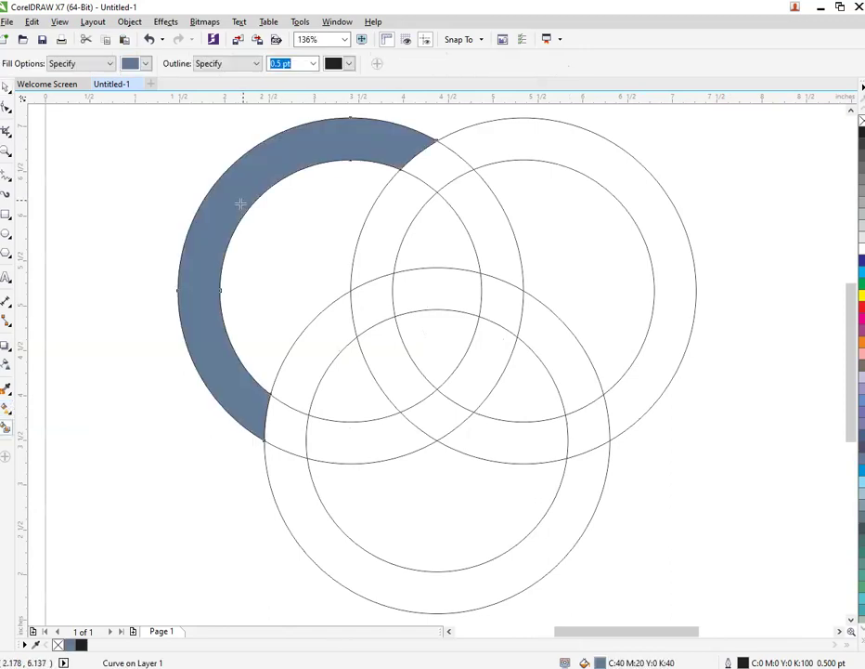
pyautogui.click(434, 158)
pyautogui.click(465, 224)
pyautogui.click(495, 306)
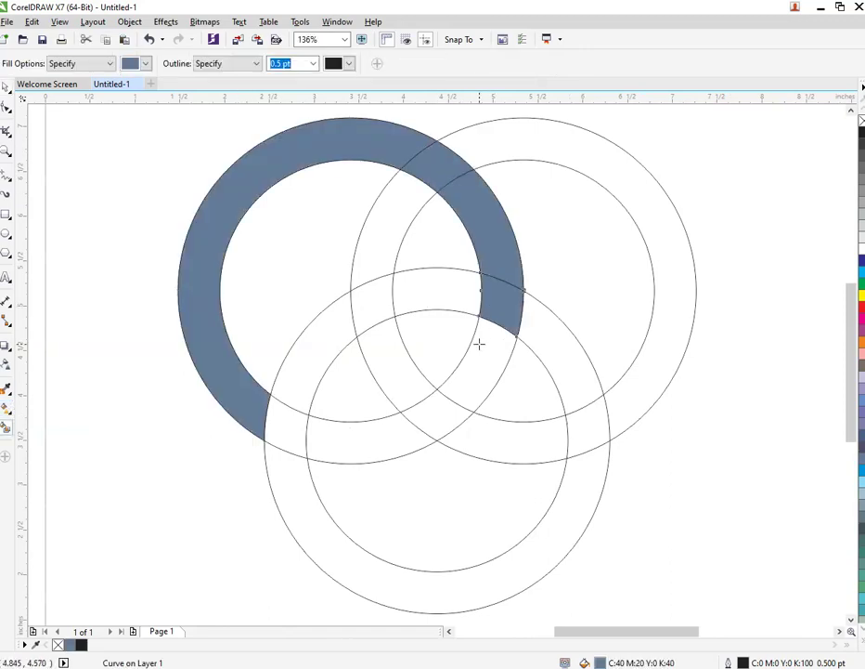
pyautogui.click(479, 343)
pyautogui.click(425, 409)
pyautogui.click(372, 434)
pyautogui.click(286, 433)
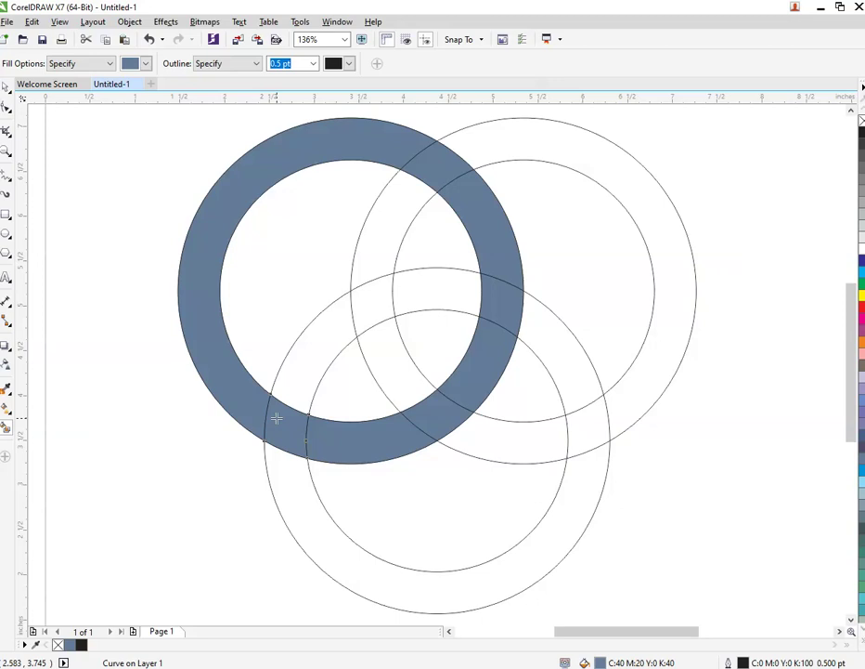
# Undo all the Smart Fill segments on the upper-left ring
pyautogui.hotkey('ctrl', 'z')
pyautogui.hotkey('ctrl', 'z')
pyautogui.hotkey('ctrl', 'z')
pyautogui.hotkey('ctrl', 'z')
pyautogui.hotkey('ctrl', 'z')
pyautogui.hotkey('ctrl', 'z')
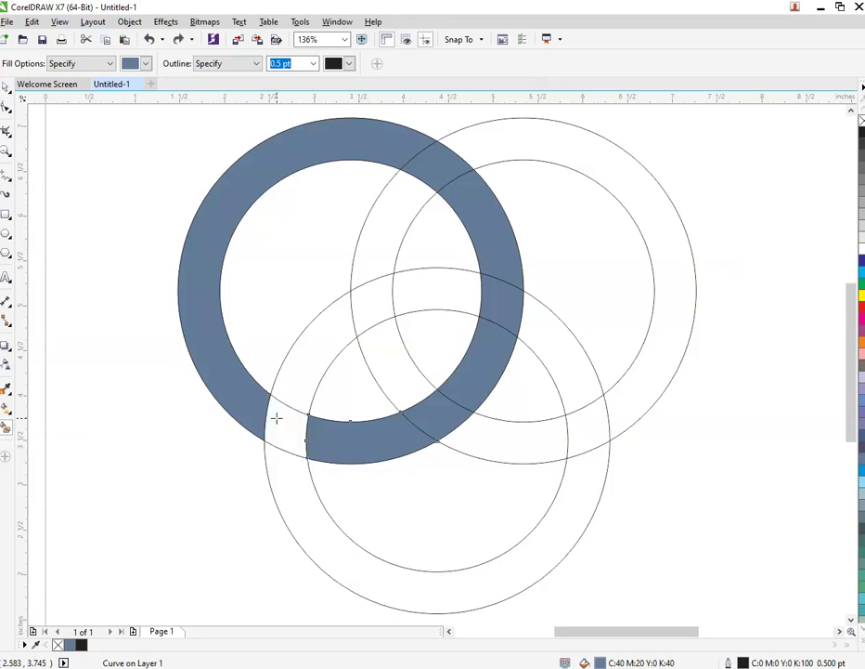
pyautogui.hotkey('ctrl', 'z')
pyautogui.hotkey('ctrl', 'z')
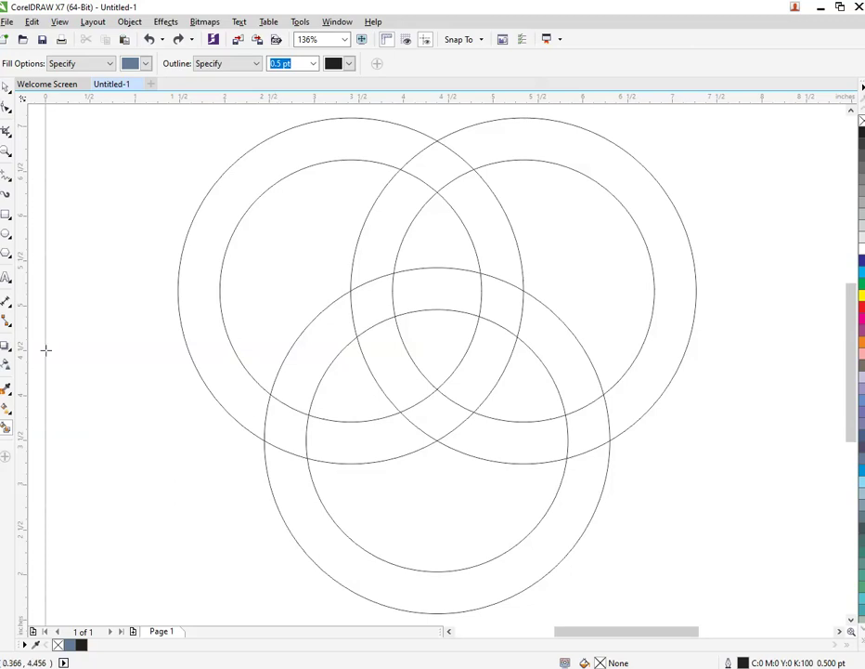
# Use Virtual Segment Delete to remove the hidden line segments at the upper-left ring's lower-left, right and lower-right crossings, creating an interlaced look
pyautogui.click(9, 135)
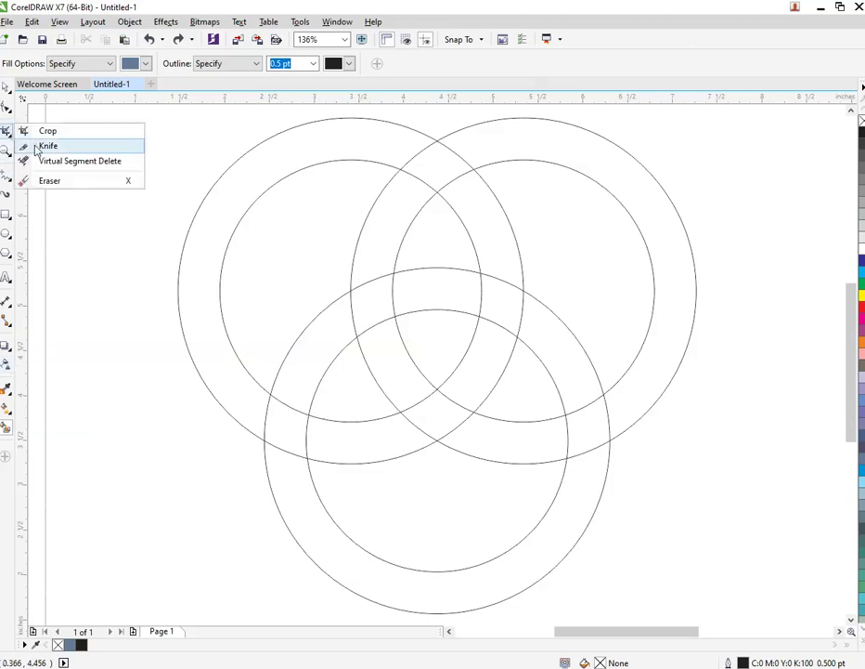
pyautogui.click(43, 160)
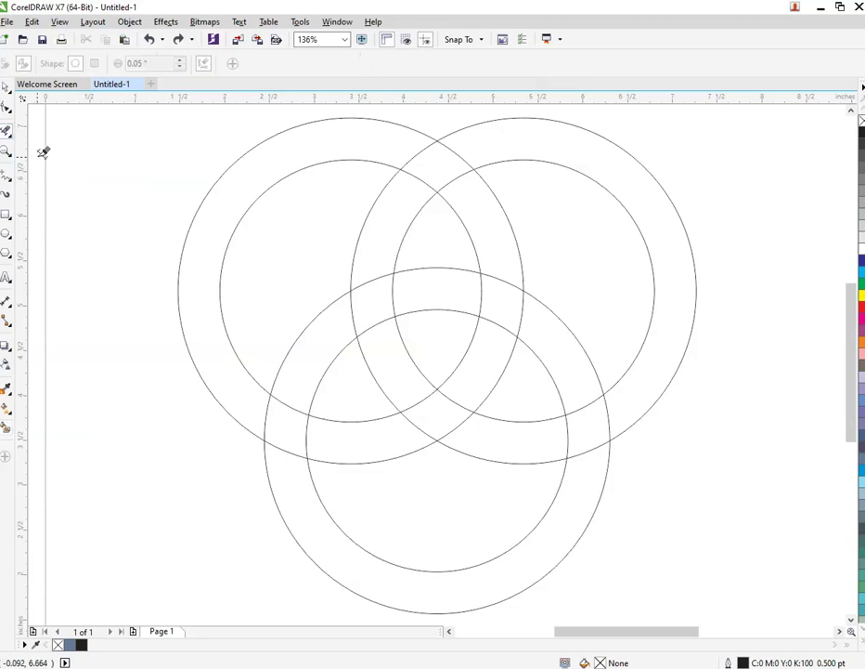
pyautogui.click(281, 437)
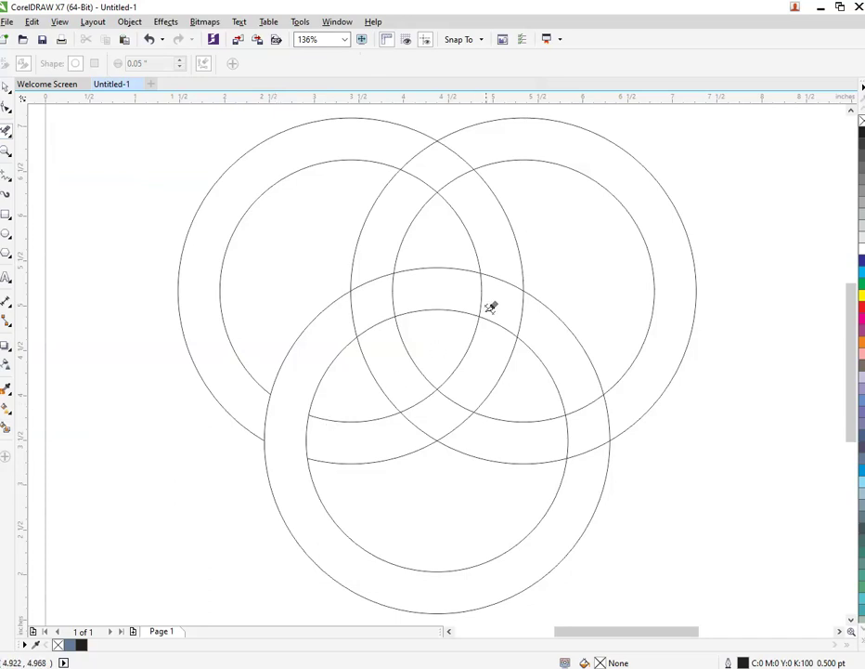
pyautogui.click(500, 278)
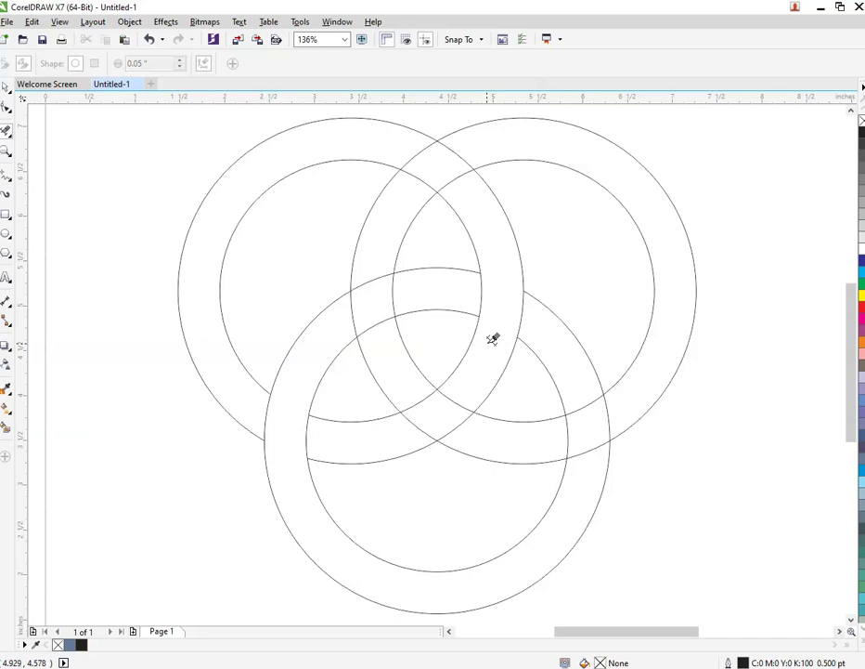
pyautogui.click(414, 389)
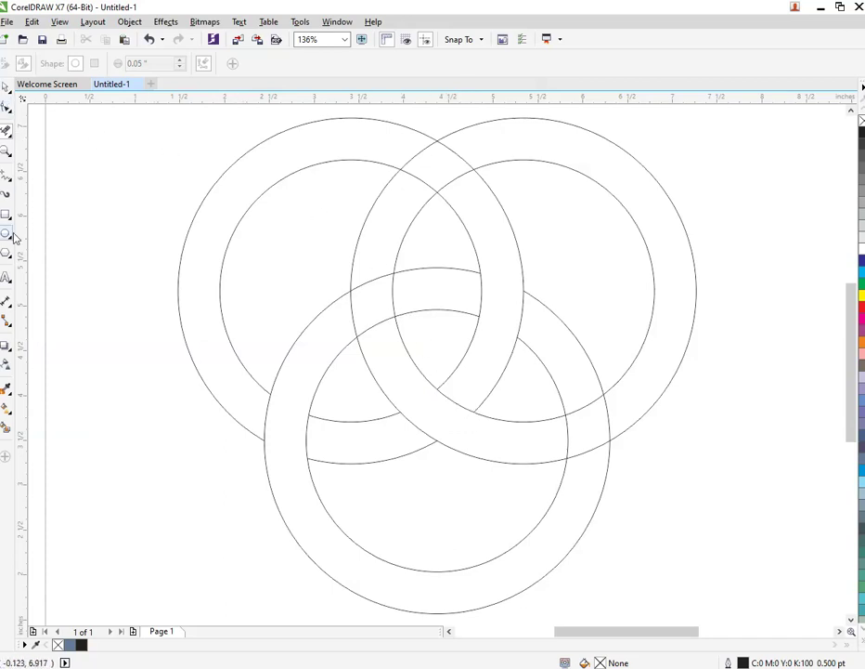
# Try a blue-grey Smart Fill on the outer part of the upper-left ring and undo it
pyautogui.click(6, 427)
pyautogui.click(244, 202)
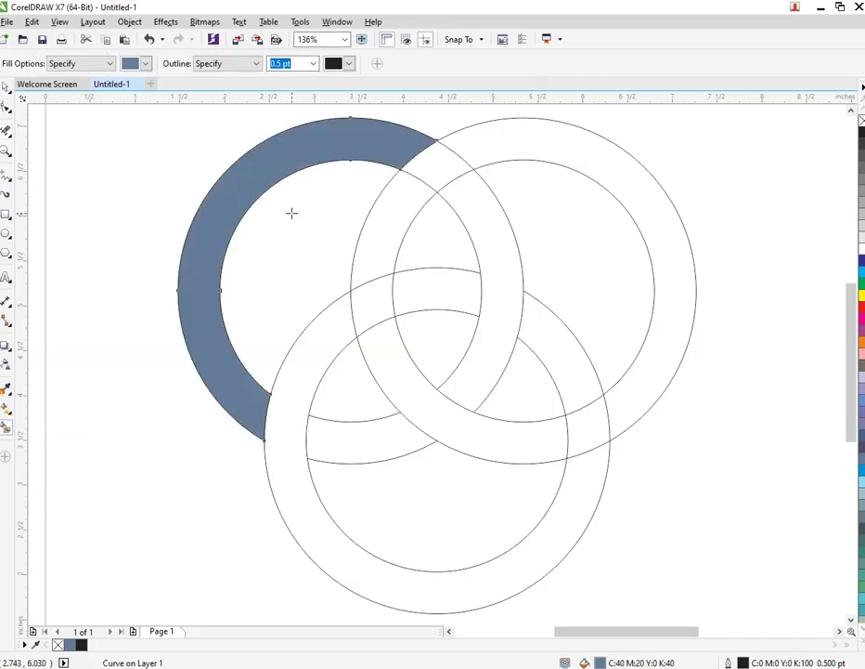
pyautogui.hotkey('ctrl', 'z')
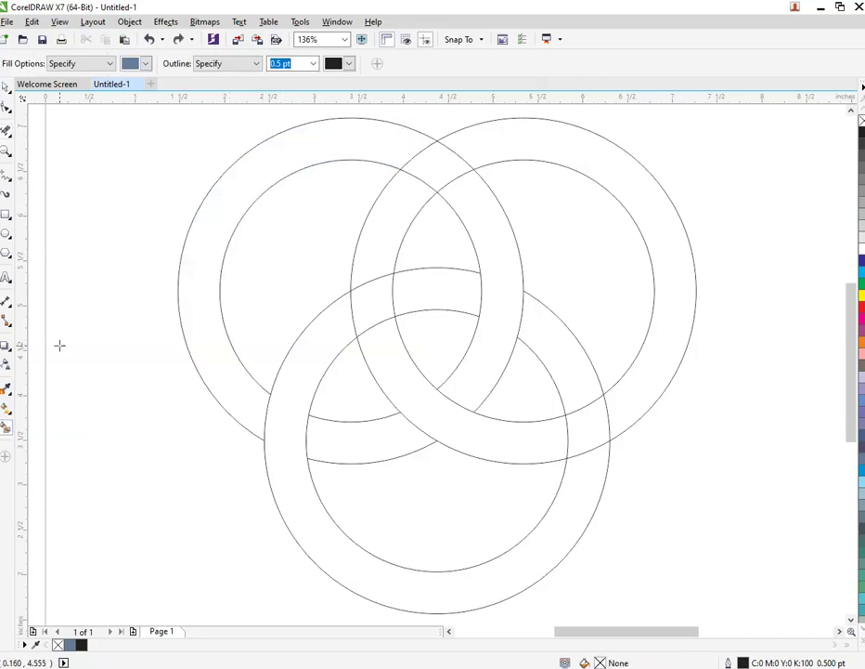
# Delete the upper-right ring's two line segments that cross the upper-left ring's band at their top intersection
pyautogui.click(6, 130)
pyautogui.click(421, 147)
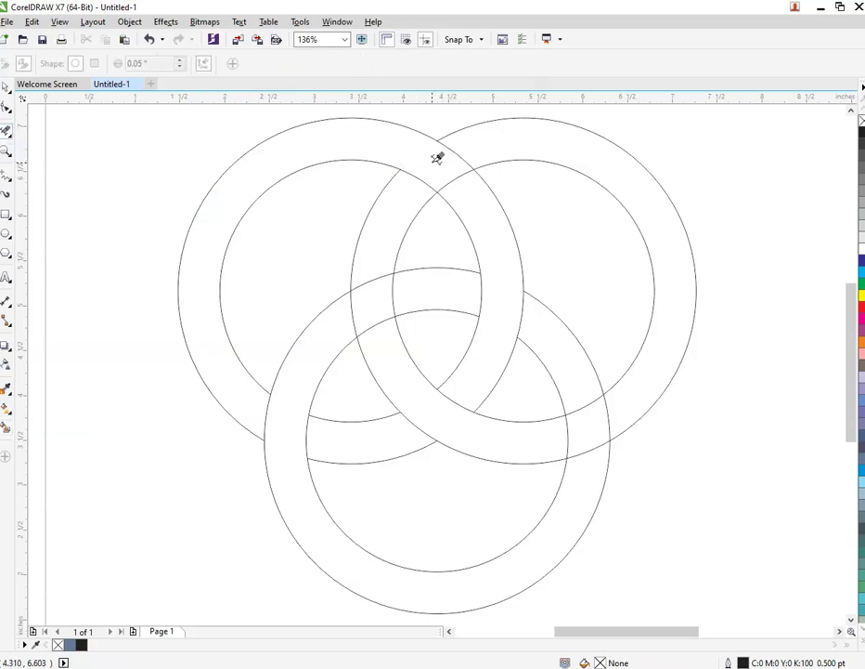
pyautogui.moveTo(440, 166); pyautogui.dragTo(463, 188)
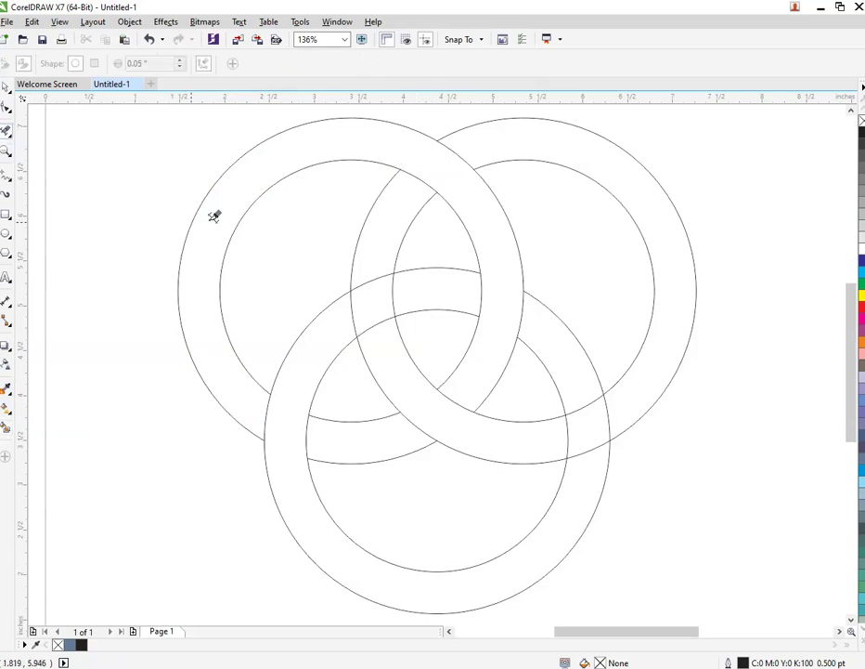
# Smart-fill both visible pieces of the upper-left ring with the blue-grey colour
pyautogui.click(6, 427)
pyautogui.click(8, 409)
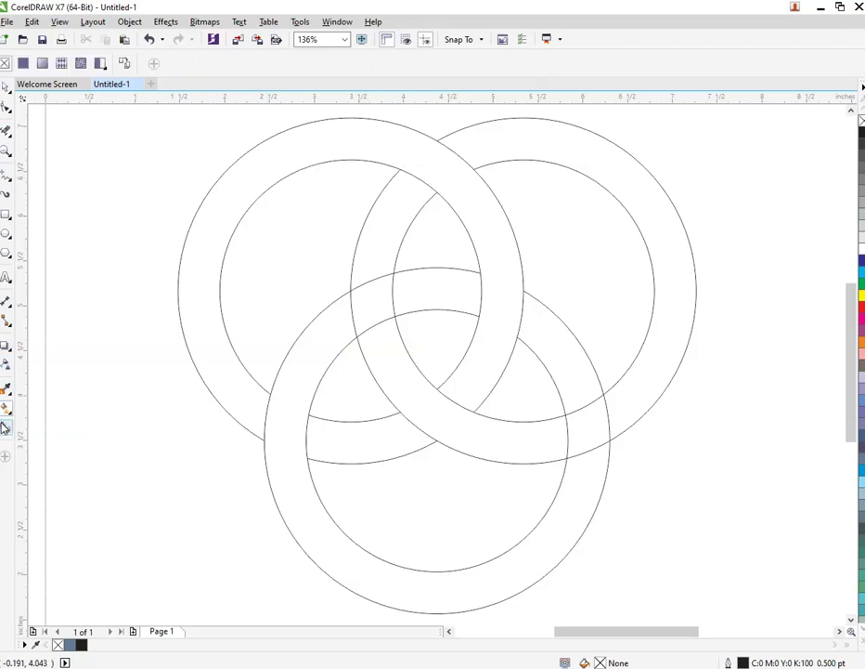
pyautogui.click(5, 427)
pyautogui.click(322, 147)
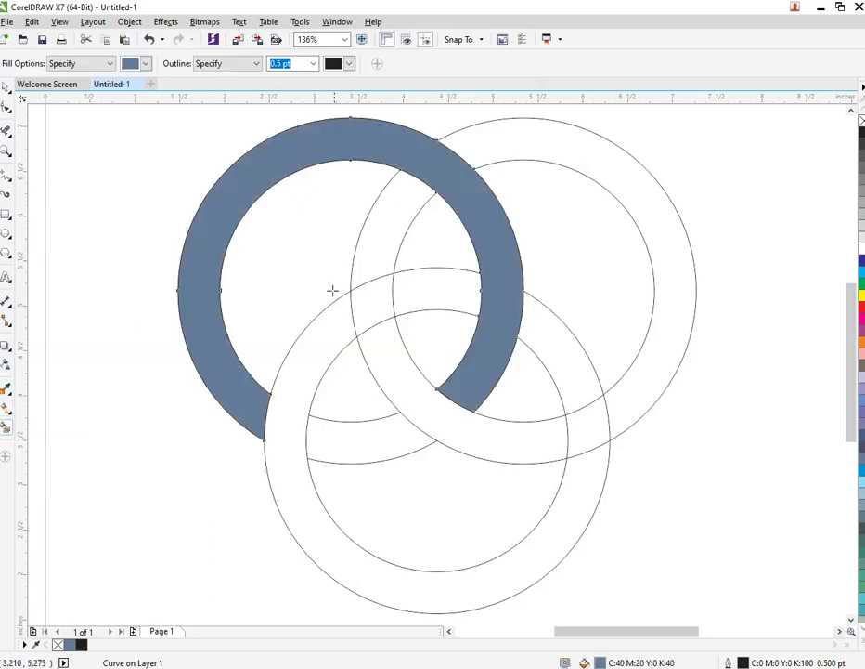
pyautogui.click(354, 445)
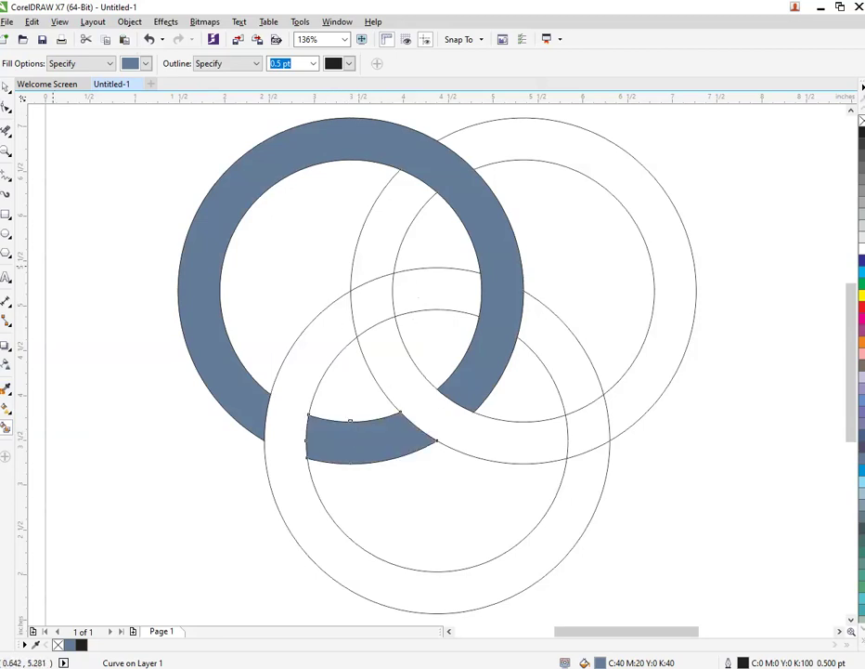
# Delete the upper-right ring's segments crossing the bottom ring's upper band, and smart-fill its piece inside the blue ring with grey
pyautogui.press('x')
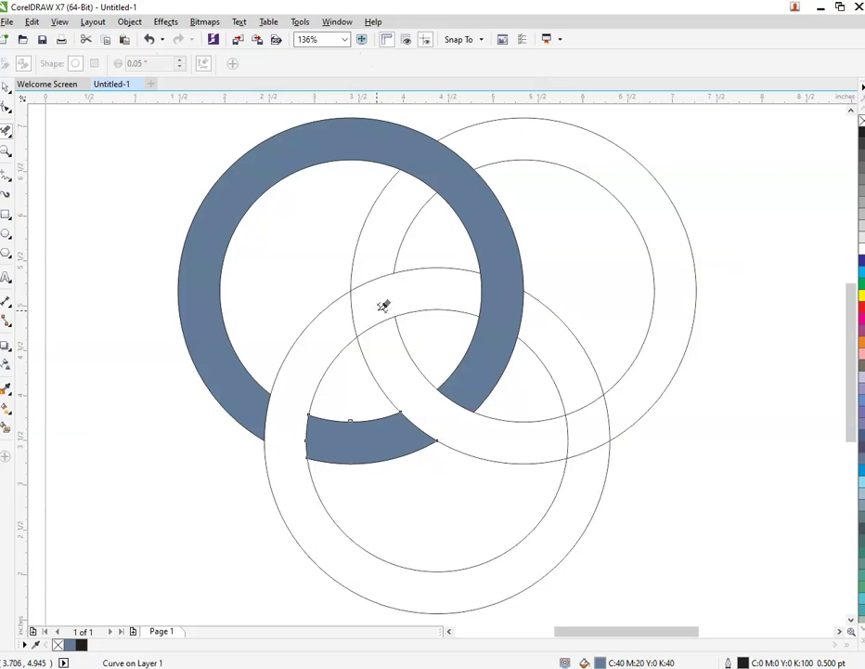
pyautogui.click(6, 426)
pyautogui.click(144, 64)
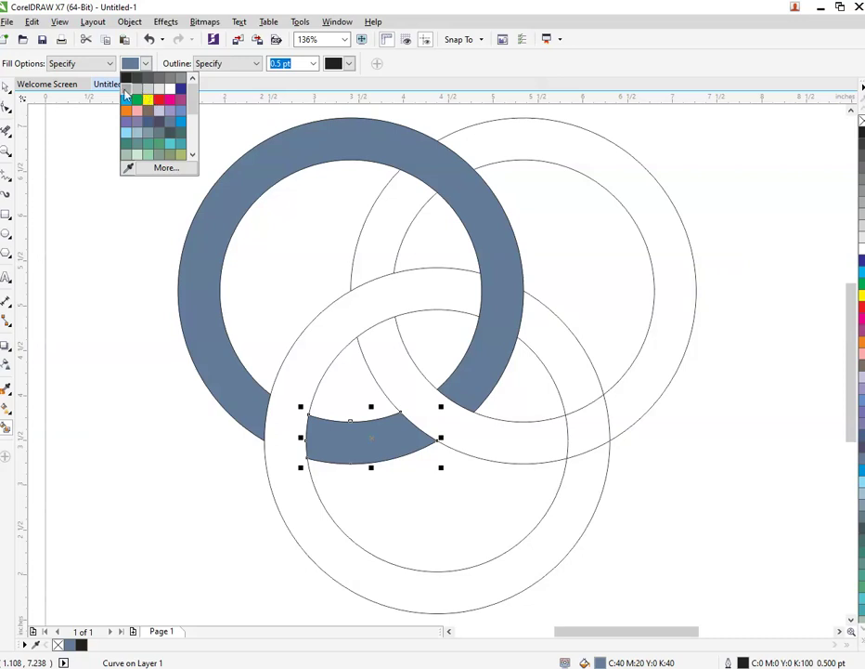
pyautogui.click(132, 96)
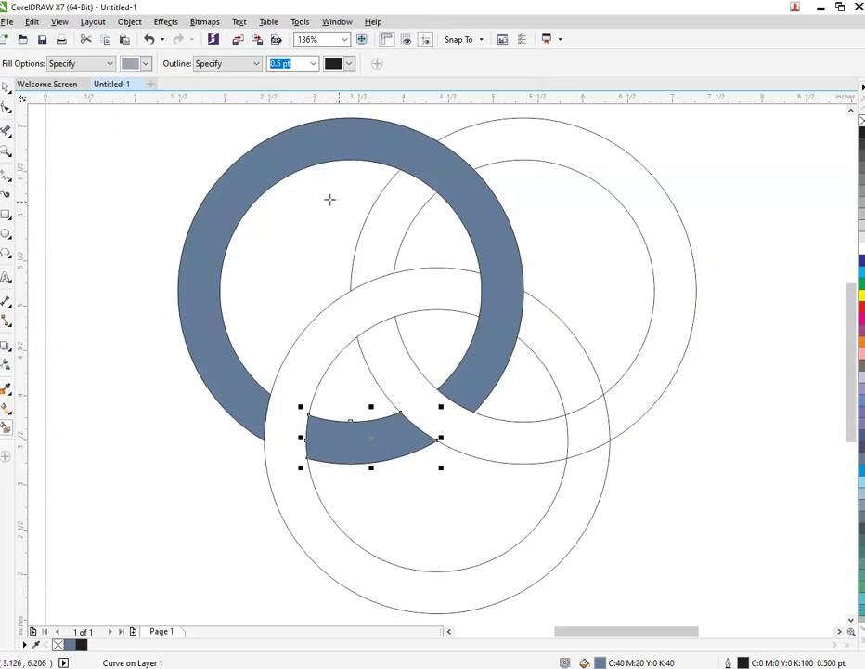
pyautogui.click(409, 217)
# Delete the bottom ring's segments crossing the upper-right ring's lower band, and smart-fill the rest of the upper-right ring grey
pyautogui.click(611, 190)
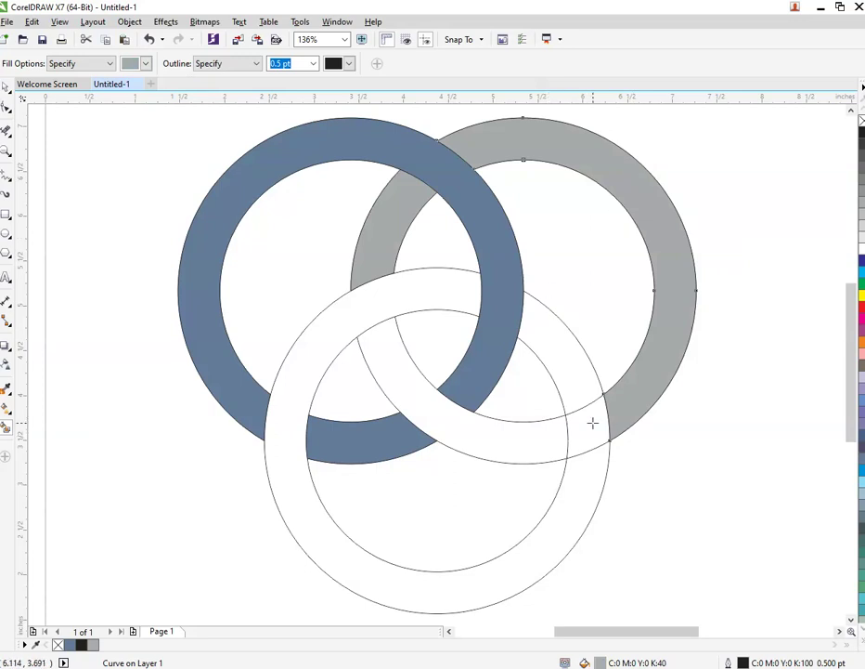
pyautogui.hotkey('ctrl', 'z')
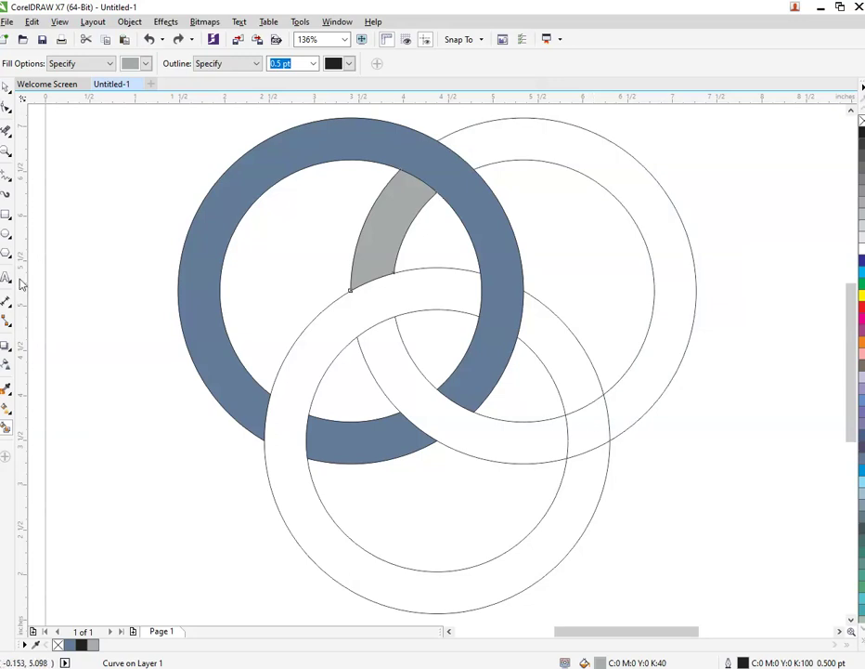
pyautogui.click(6, 131)
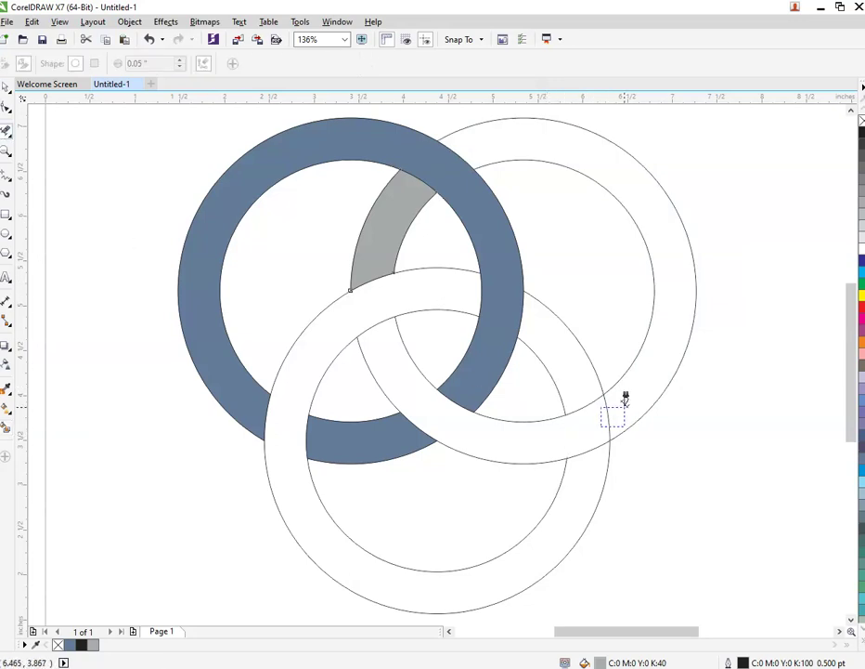
pyautogui.click(6, 425)
pyautogui.click(619, 403)
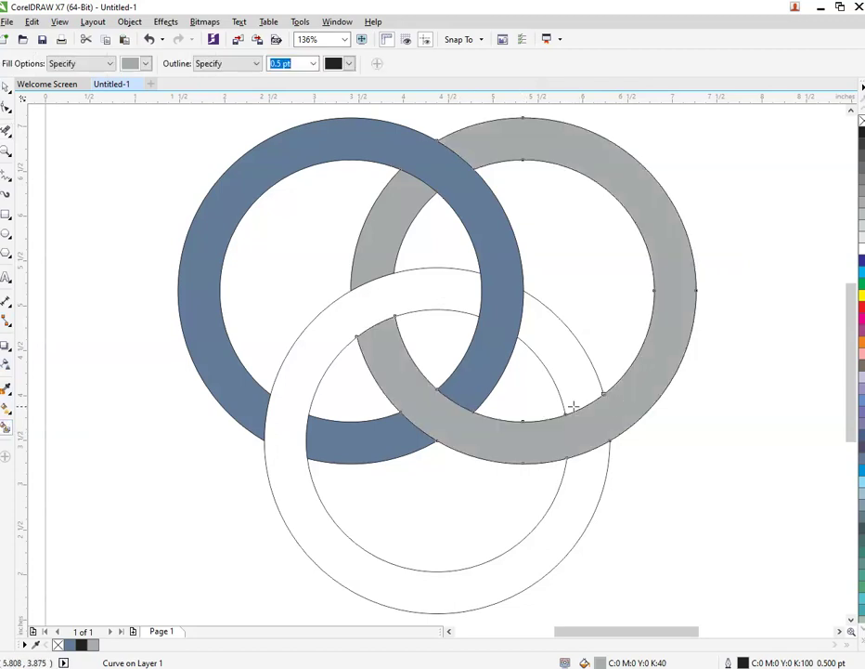
# Try filling the large piece of the bottom ring with the same grey and undo the fill
pyautogui.click(420, 291)
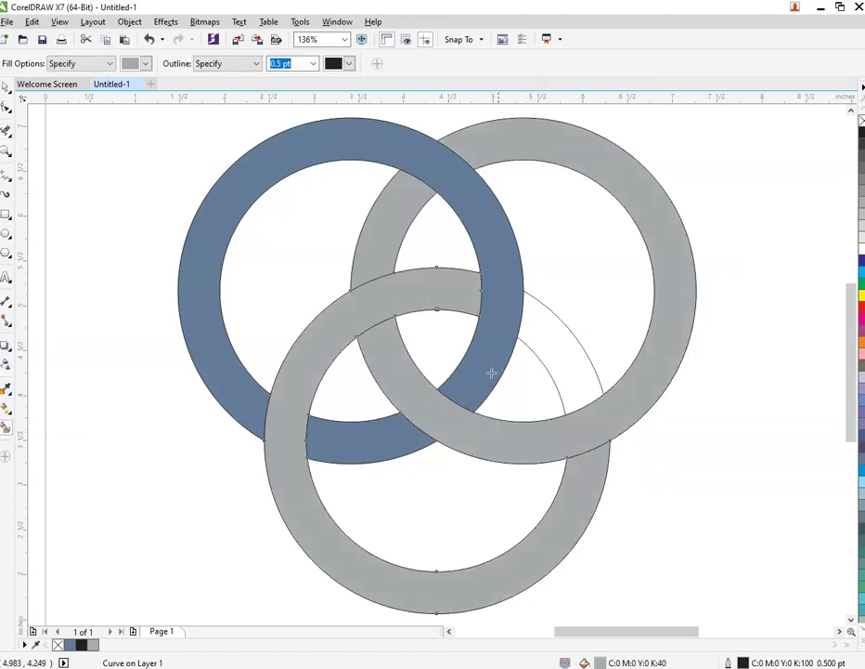
pyautogui.hotkey('ctrl', 'z')
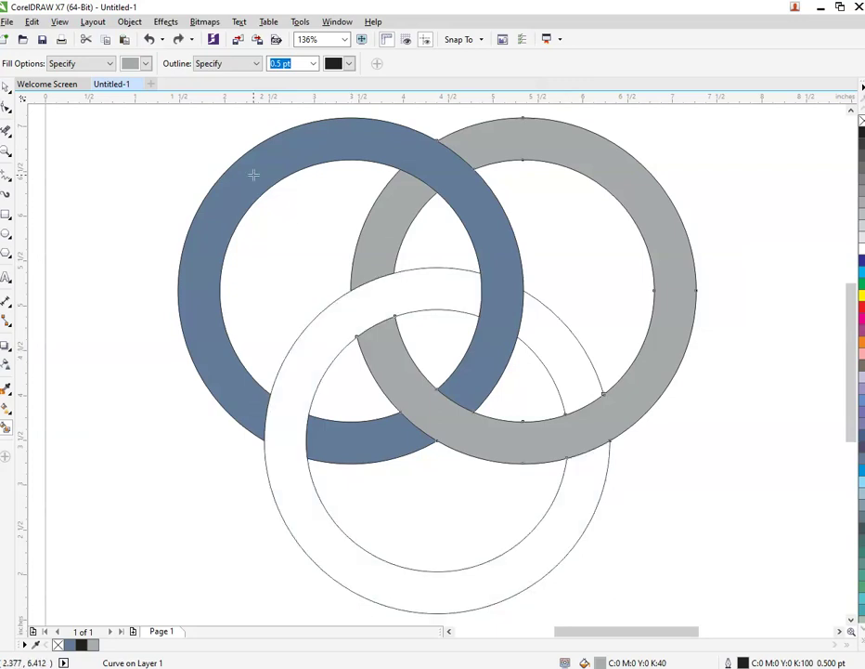
# Set the smart fill colour to the lighter 20% grey and fill both visible pieces of the bottom ring
pyautogui.click(146, 63)
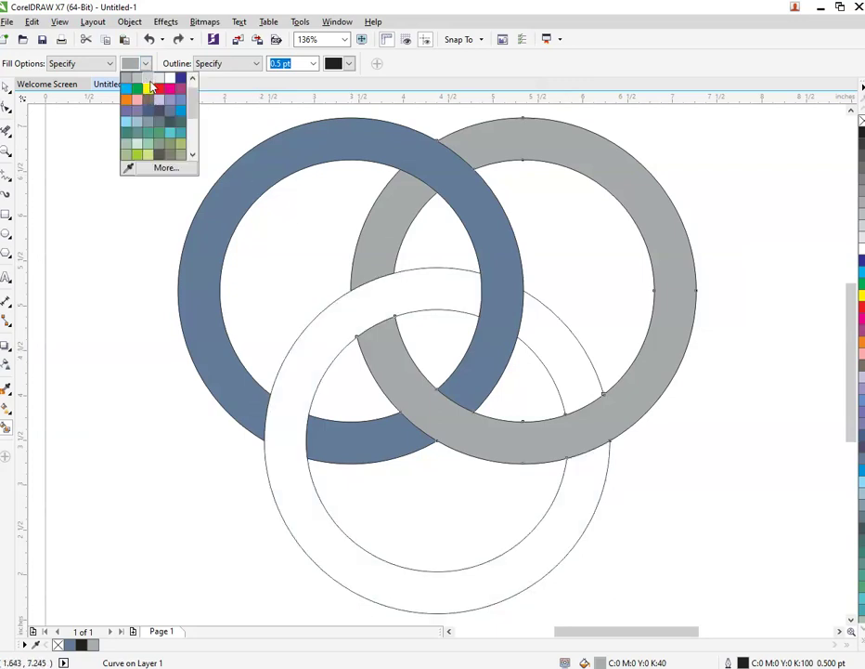
pyautogui.click(148, 81)
pyautogui.click(394, 292)
pyautogui.click(546, 350)
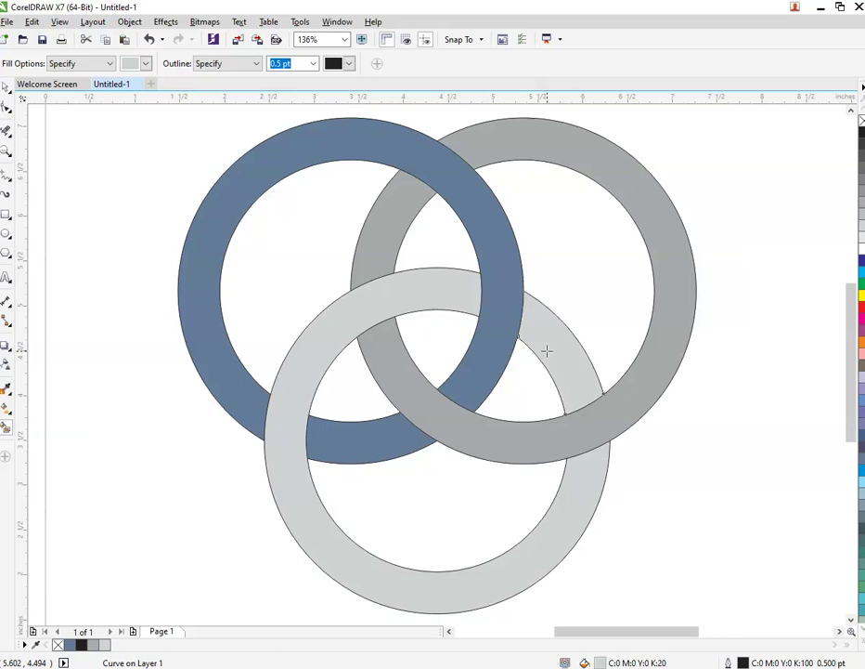
# Weld the two light grey pieces of the bottom ring into one object
pyautogui.press('space')
pyautogui.click(703, 445)
pyautogui.click(583, 369)
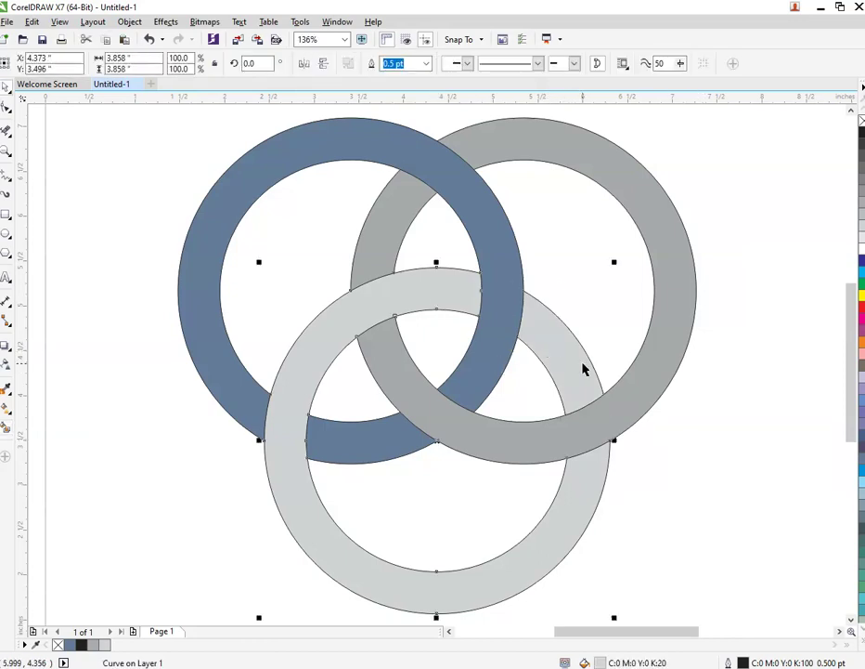
pyautogui.keyDown('shift'); pyautogui.click(436, 288); pyautogui.keyUp('shift')
pyautogui.click(372, 64)
pyautogui.click(698, 358)
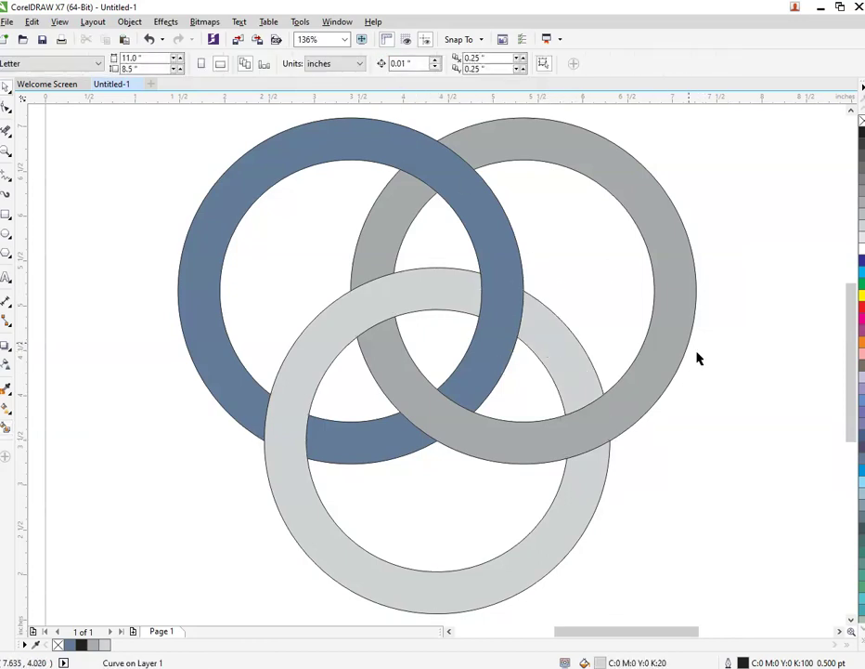
# Weld the two darker grey pieces of the upper-right ring into a single object
pyautogui.click(695, 358)
pyautogui.keyDown('shift'); pyautogui.click(502, 279); pyautogui.keyUp('shift')
pyautogui.click(371, 64)
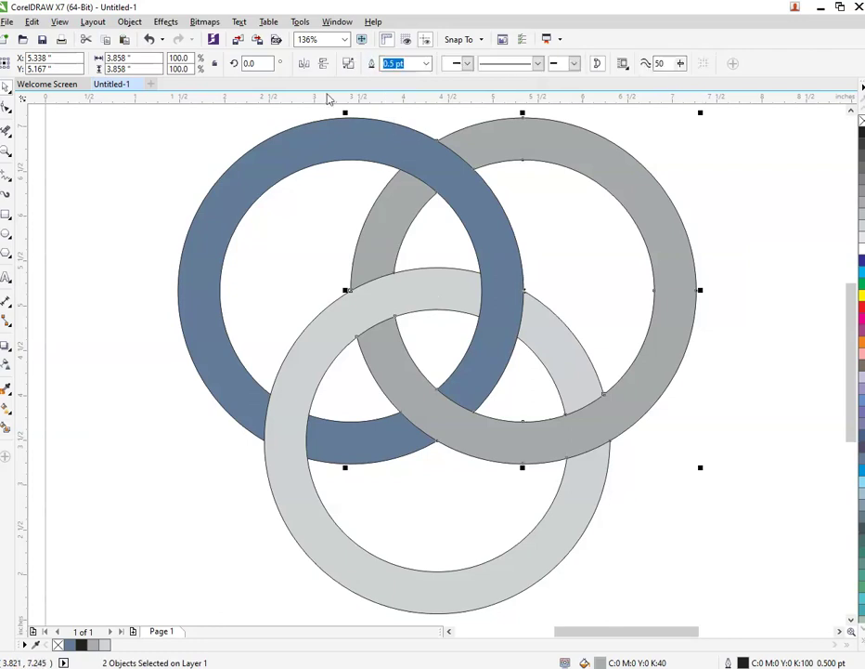
# Weld the two blue-grey pieces of the upper-left ring into one object
pyautogui.click(232, 156)
pyautogui.click(270, 195)
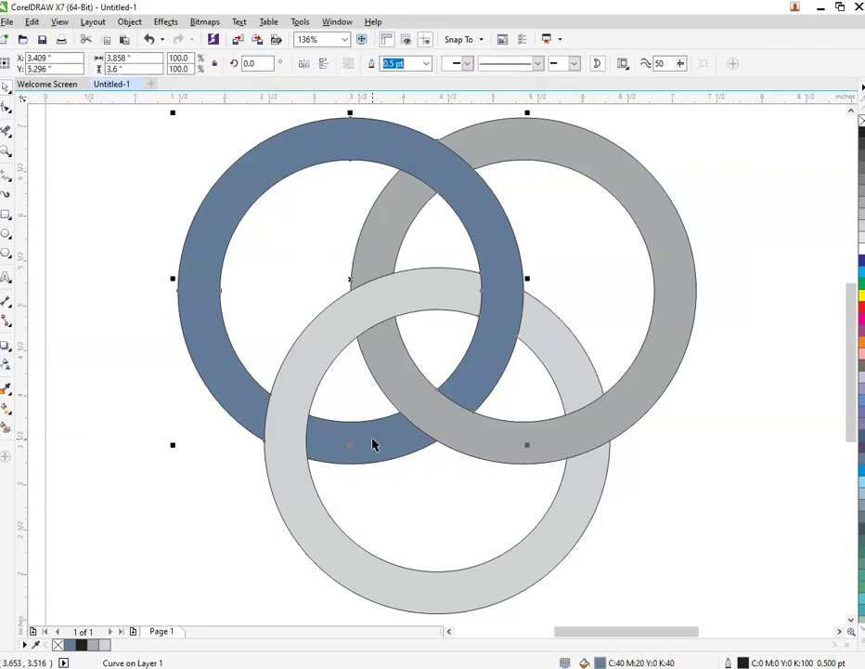
pyautogui.hotkey('ctrl', 'k')
pyautogui.click(373, 63)
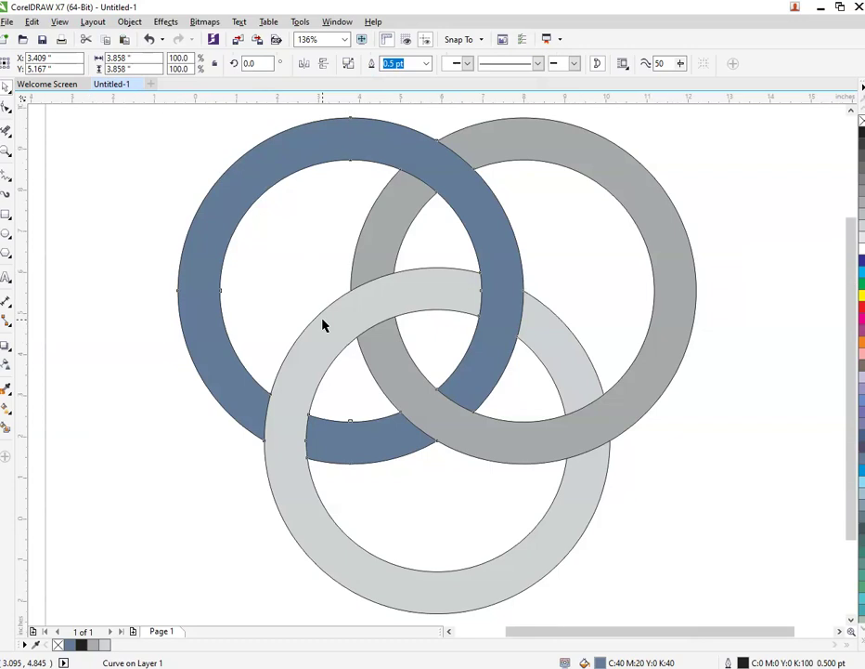
# Select all the objects on the page
pyautogui.scroll(-4, 323, 325)
pyautogui.click(228, 243)
pyautogui.hotkey('ctrl', 'a')
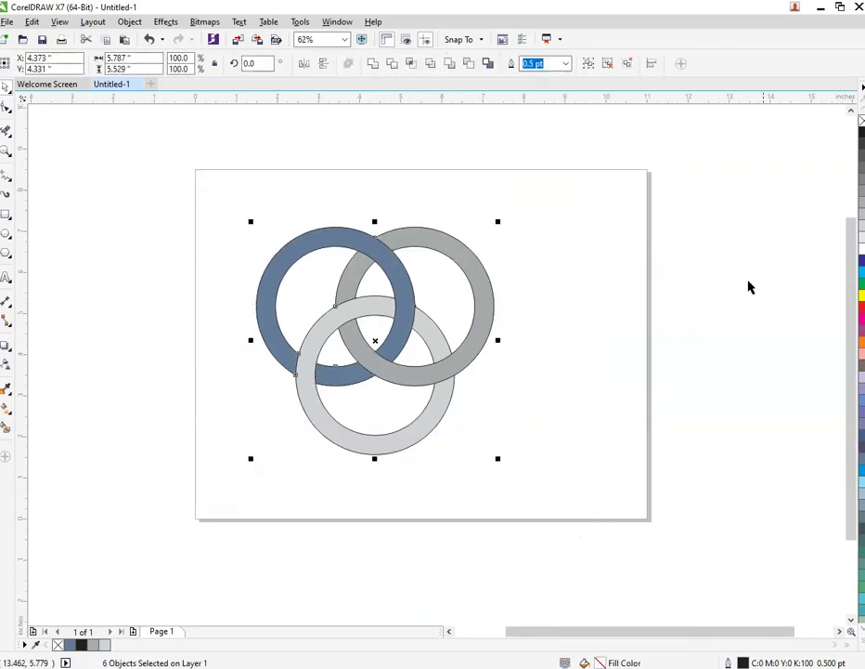
# Try removing the outline colour from all selected objects and undo it
pyautogui.rightClick(861, 121)
pyautogui.click(585, 271)
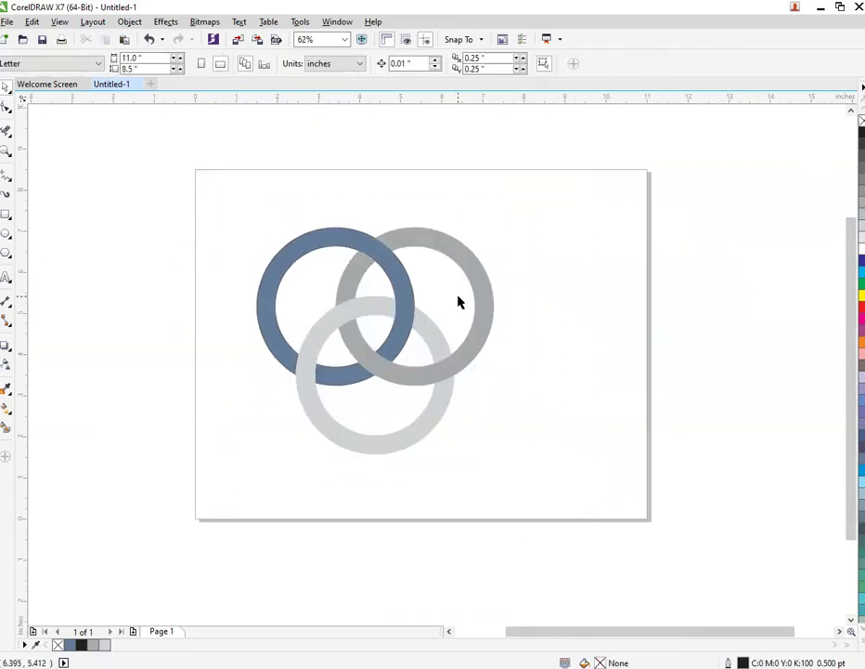
pyautogui.hotkey('ctrl', 'z')
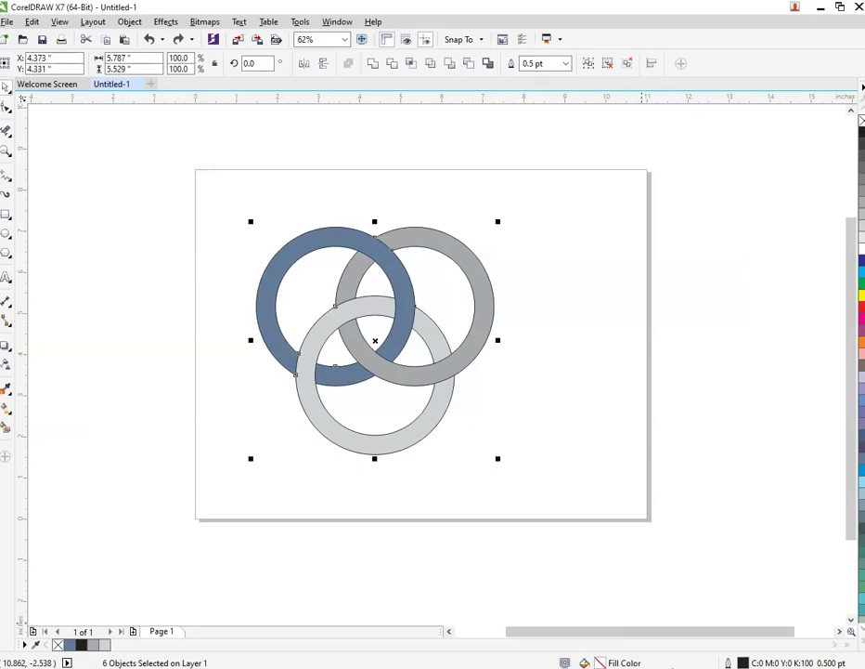
# Set the outline width of all selected objects to None in the Outline Pen settings
pyautogui.doubleClick(743, 662)
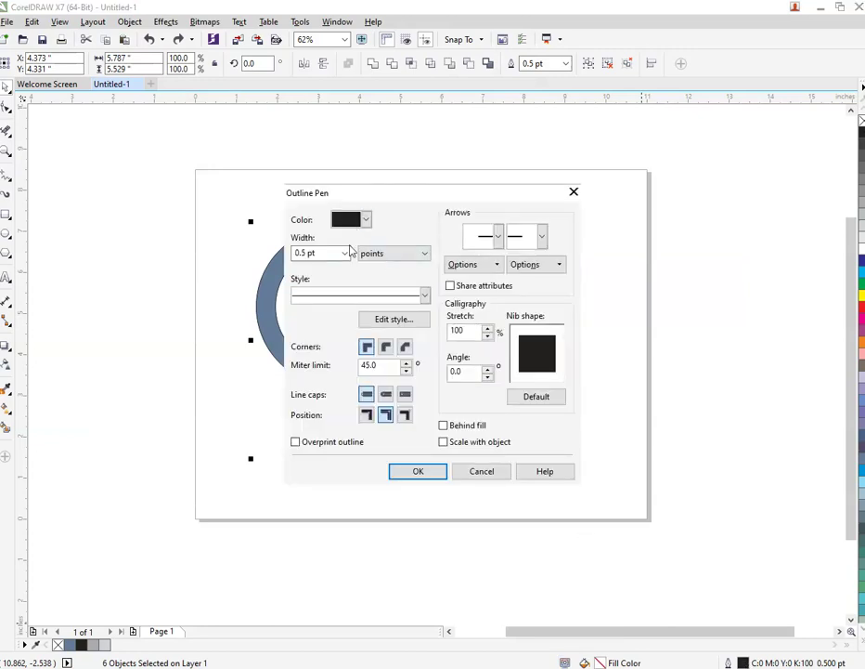
pyautogui.click(346, 253)
pyautogui.click(329, 274)
pyautogui.click(419, 470)
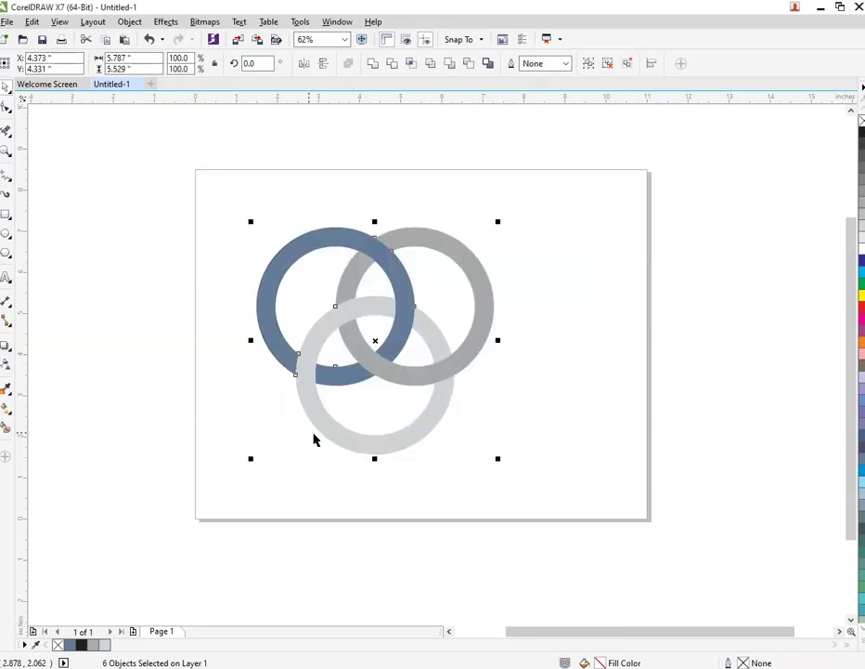
# Apply a linear fountain fill to the blue-grey ring, running from its upper-left outer edge to its lower-right edge
pyautogui.click(314, 440)
pyautogui.scroll(2, 331, 226)
pyautogui.click(357, 258)
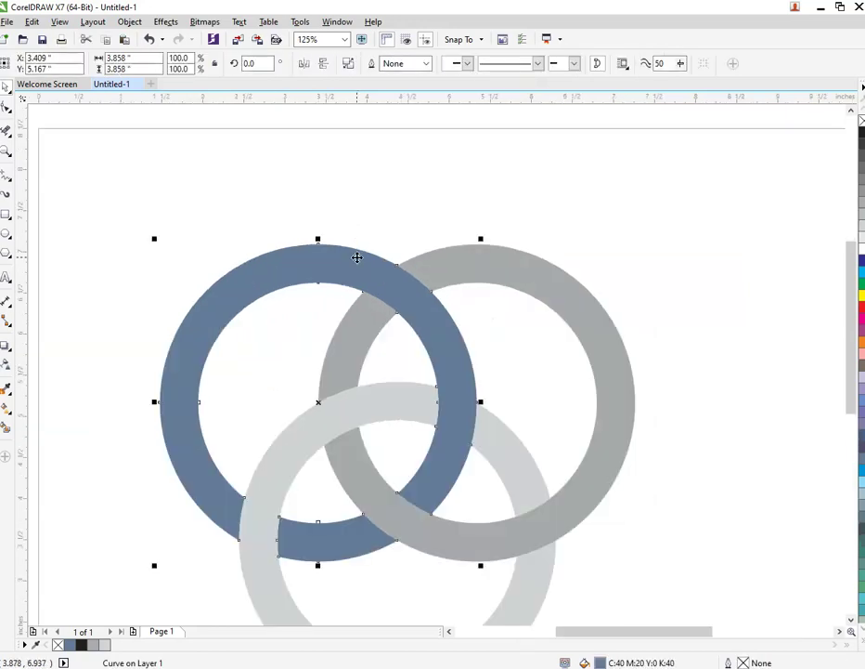
pyautogui.scroll(-2, 357, 261)
pyautogui.scroll(2, 375, 345)
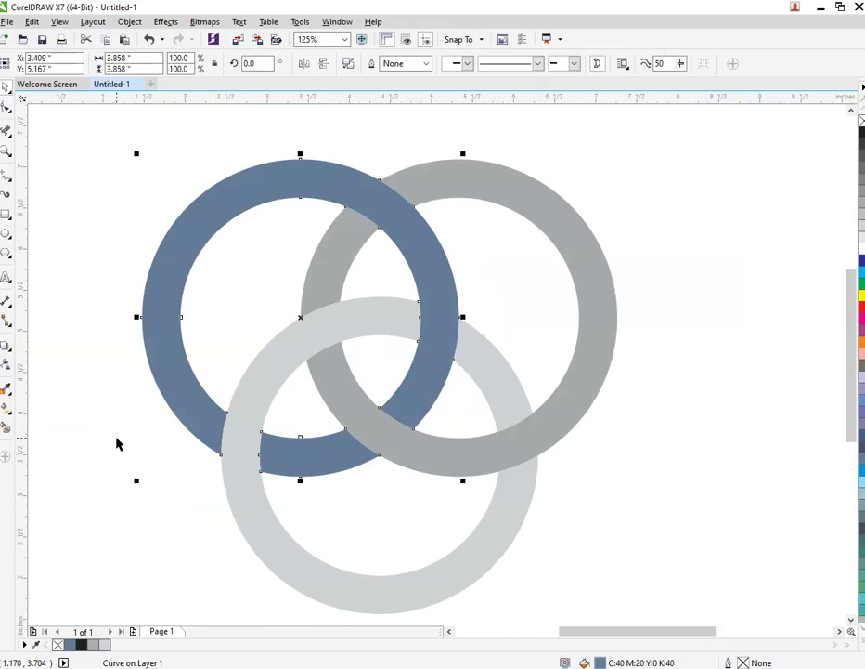
pyautogui.click(7, 425)
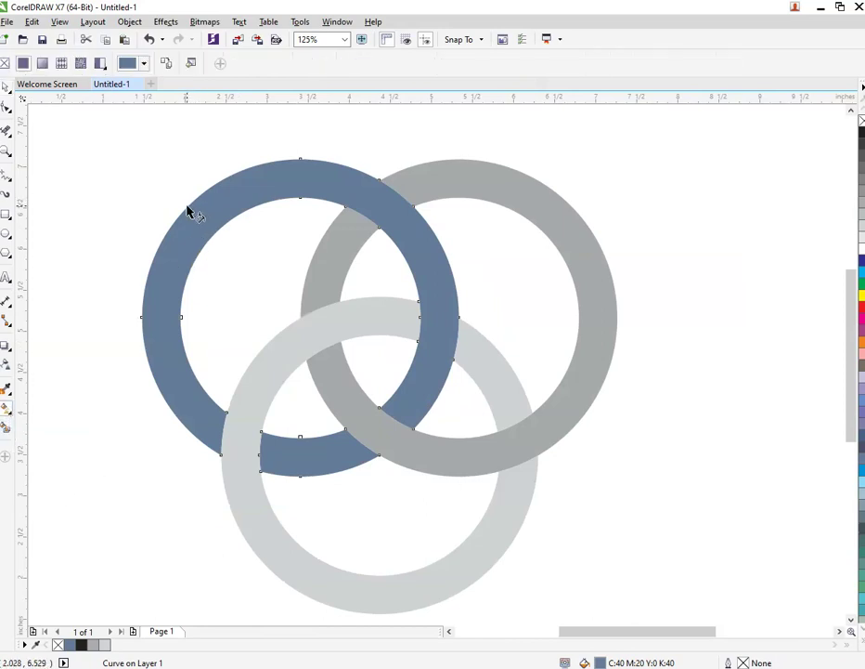
pyautogui.moveTo(187, 208); pyautogui.dragTo(402, 437)
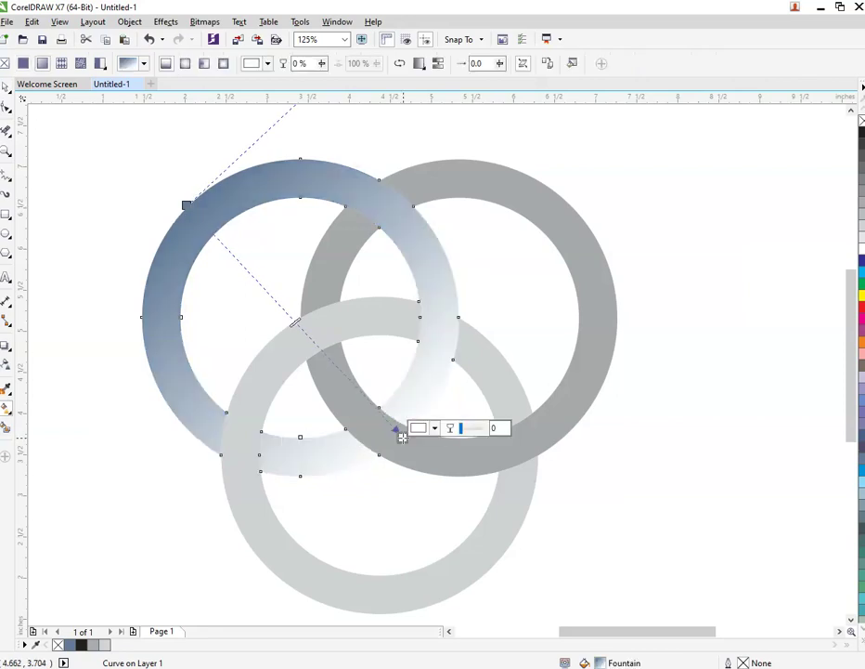
# Open the RGB colour palette, dock it below the drawing area and display it in two rows
pyautogui.click(342, 26)
pyautogui.moveTo(366, 233)
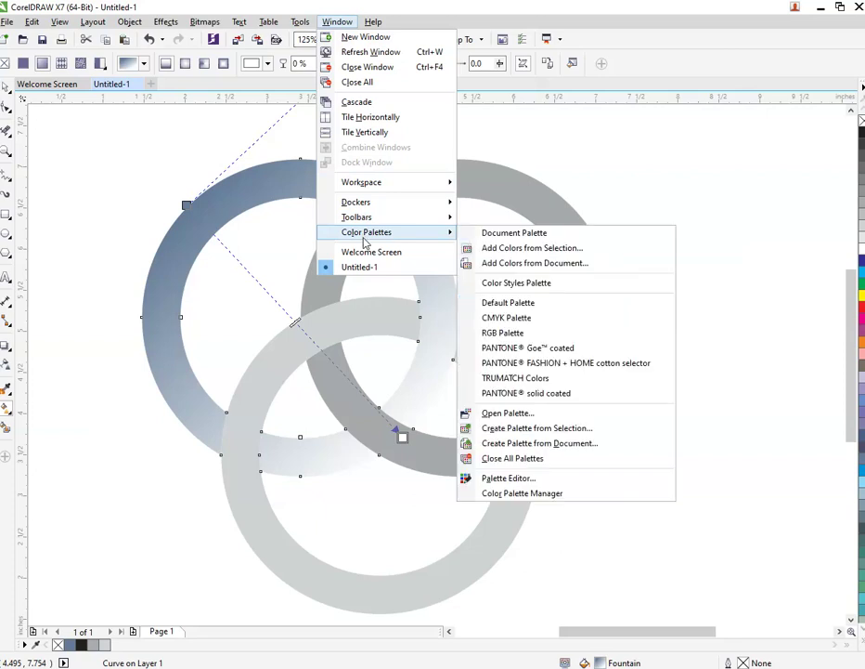
pyautogui.click(514, 342)
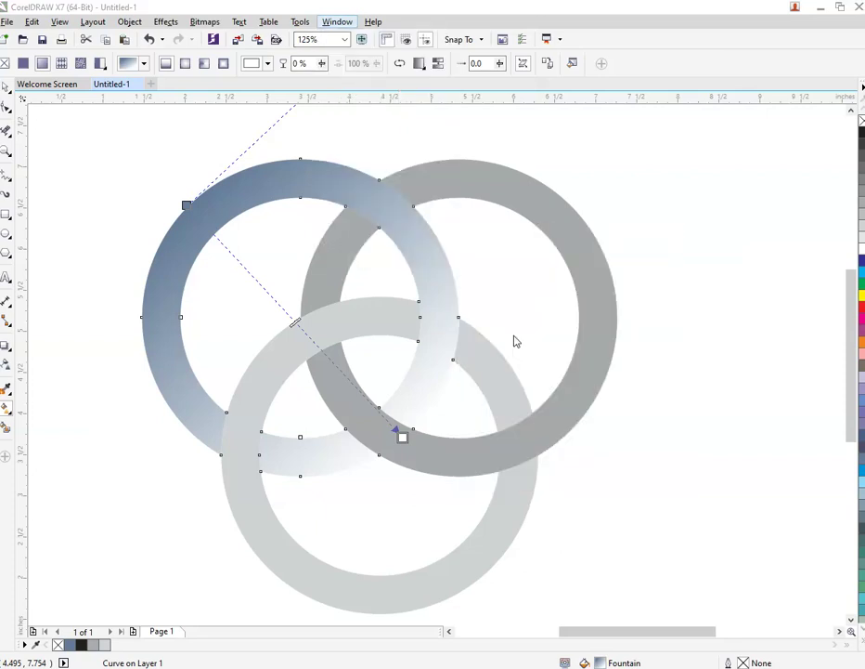
pyautogui.moveTo(852, 90); pyautogui.dragTo(15, 645)
pyautogui.rightClick(23, 647)
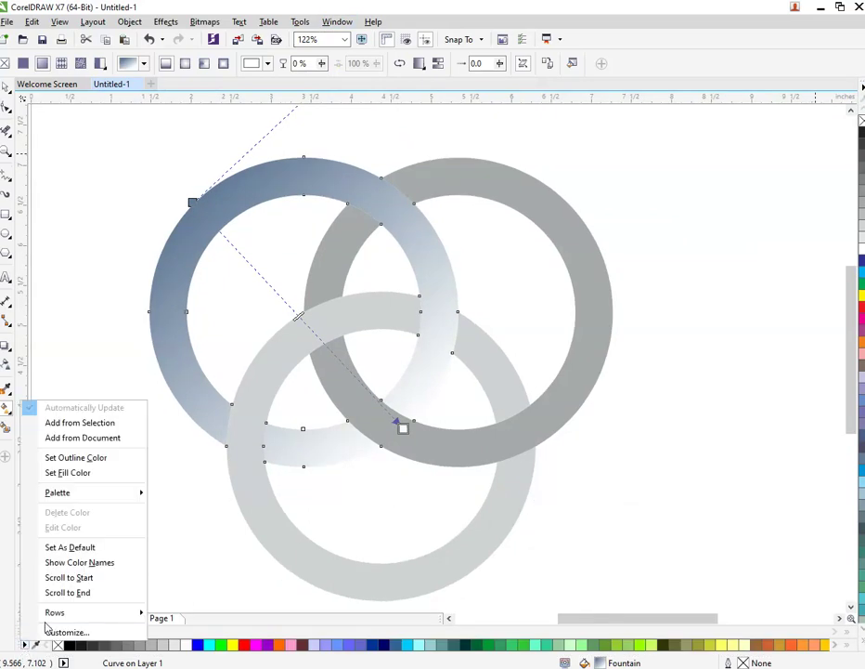
pyautogui.moveTo(56, 612)
pyautogui.click(195, 632)
# Colour the upper-left ring's fountain fill very dark green at its lower-right end and bright green at its upper-left start
pyautogui.press('g')
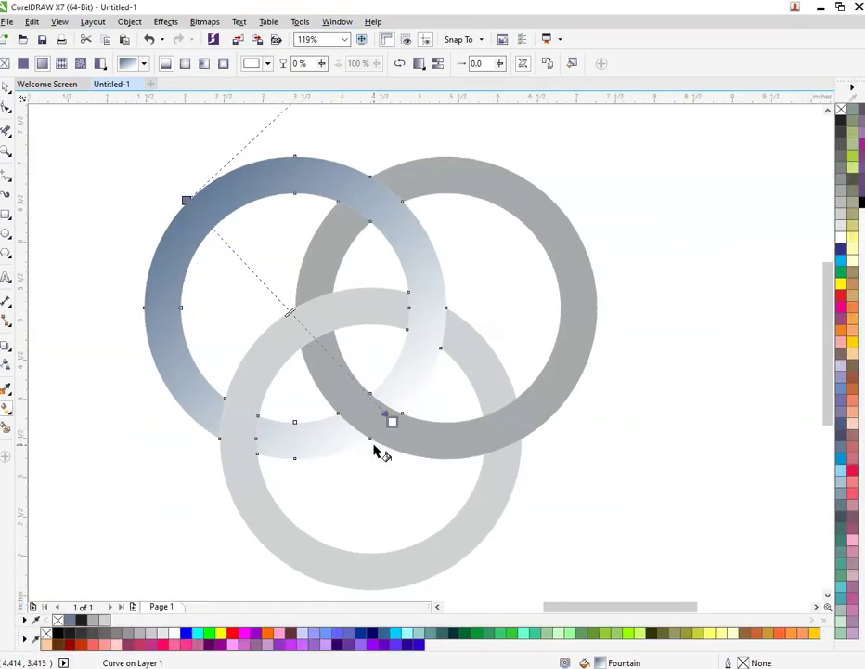
pyautogui.click(391, 419)
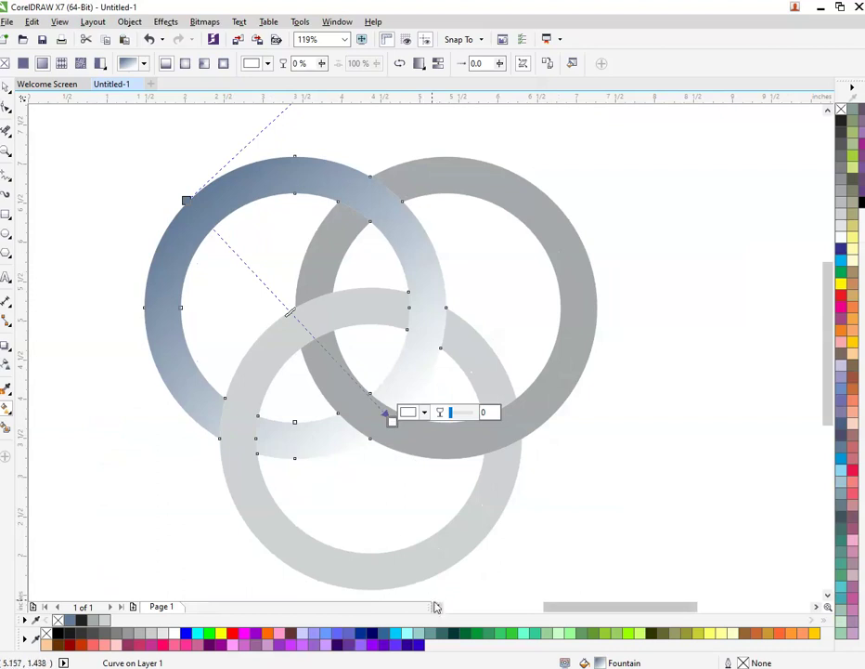
pyautogui.click(453, 632)
pyautogui.click(188, 200)
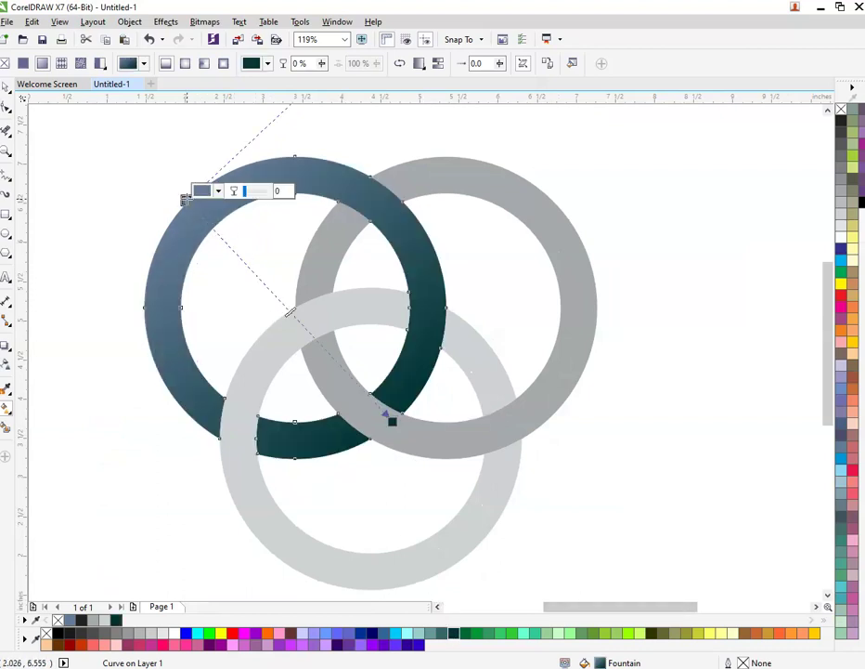
pyautogui.click(514, 634)
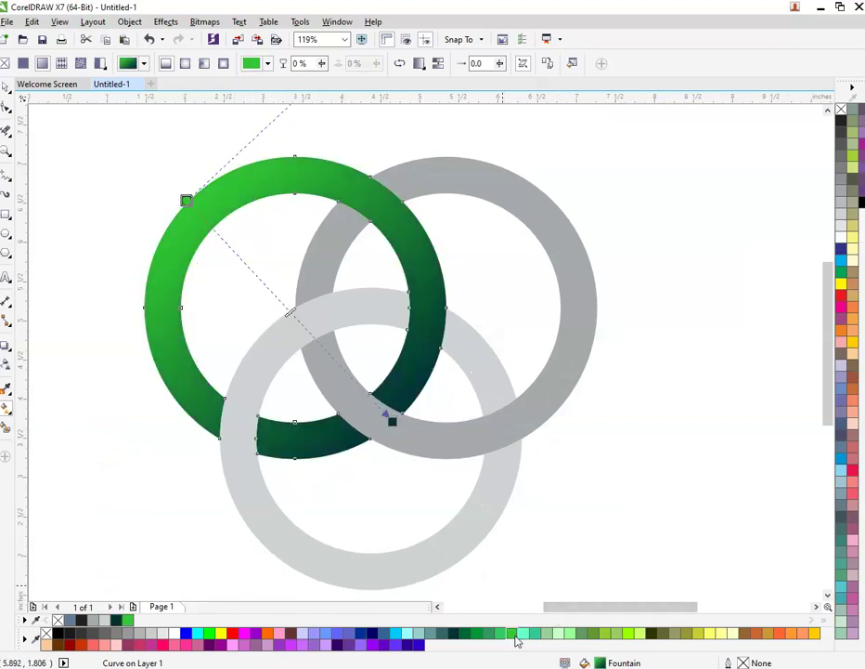
# Apply a linear fountain fill to the upper-right ring from its lower-left to its upper-right edge, dark red to bright red
pyautogui.click(500, 443)
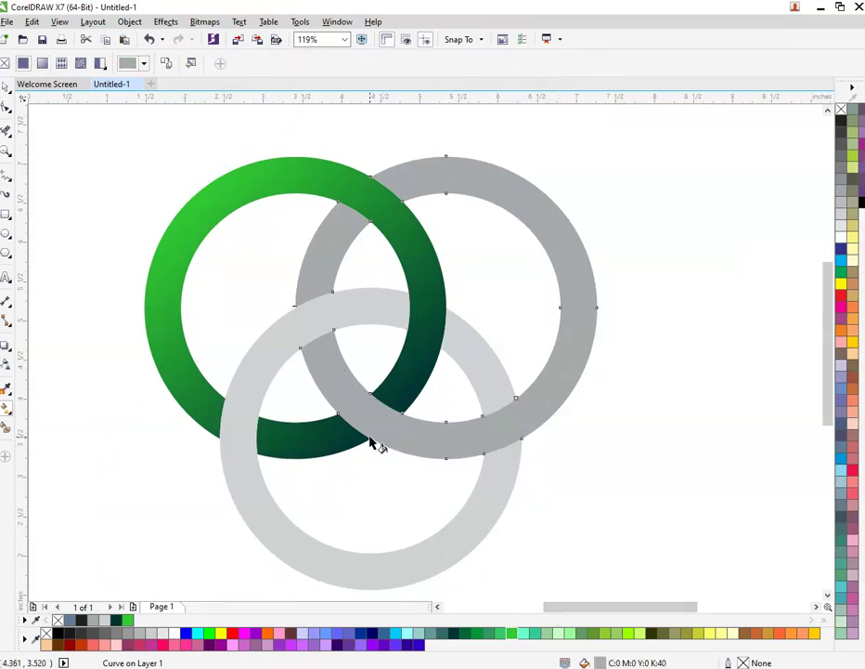
pyautogui.moveTo(371, 443); pyautogui.dragTo(529, 193)
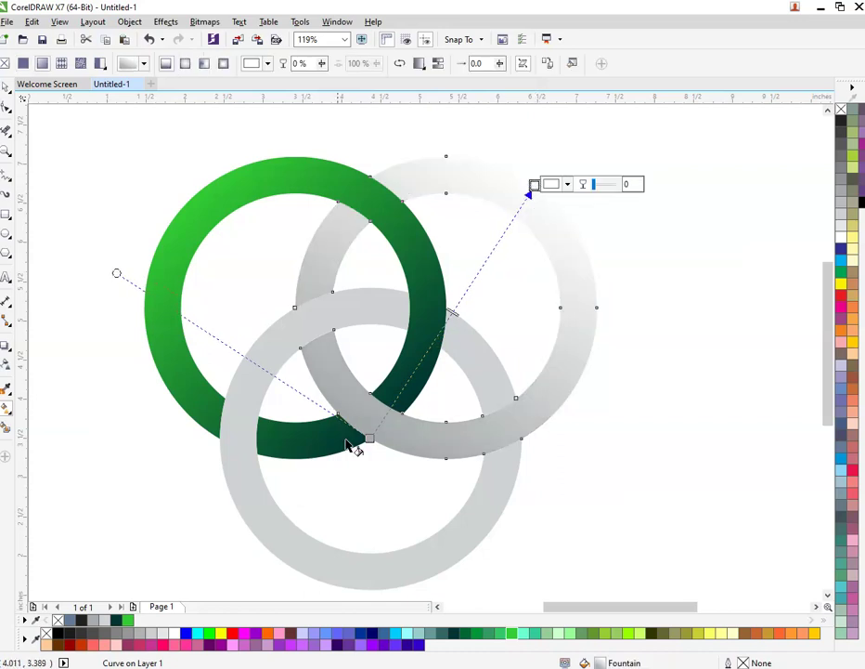
pyautogui.click(232, 632)
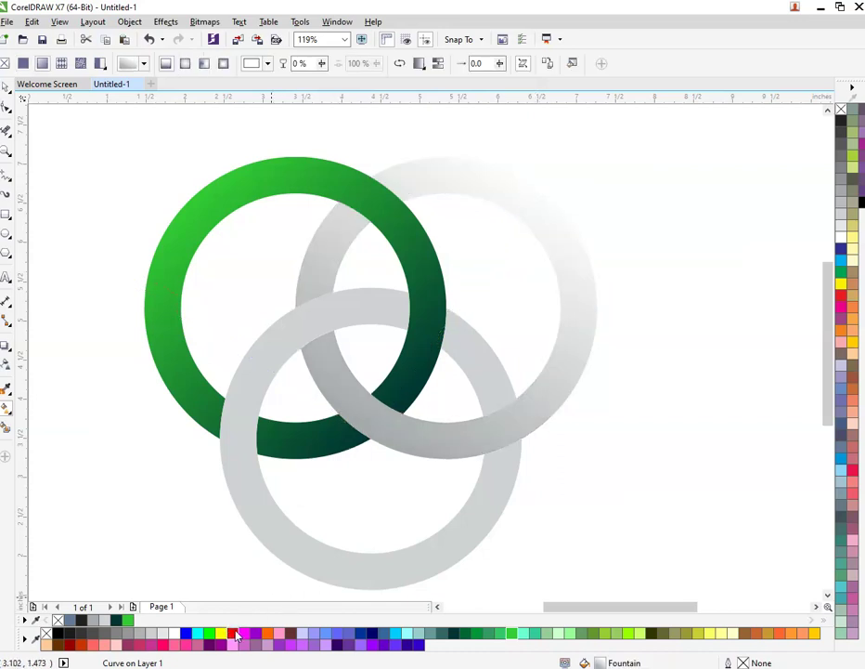
pyautogui.click(370, 438)
pyautogui.click(74, 643)
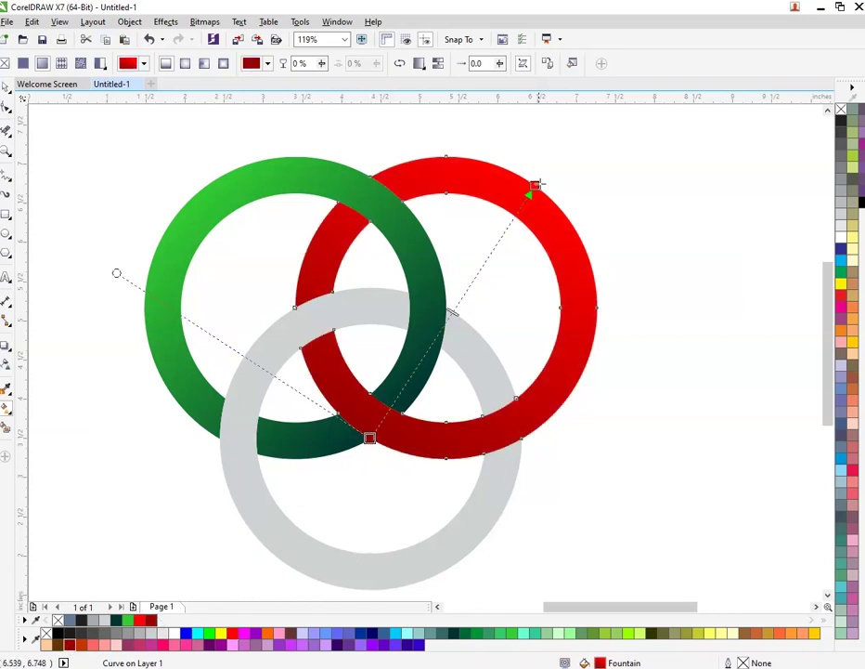
# Darken the lower-left start colour of the red ring's fountain fill to #380000
pyautogui.click(370, 437)
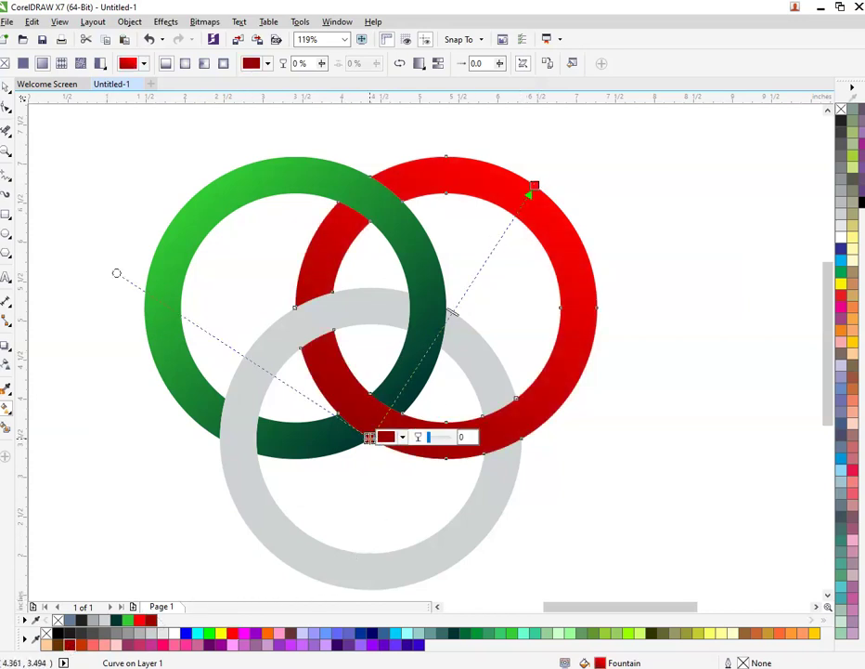
pyautogui.click(402, 436)
pyautogui.moveTo(465, 522); pyautogui.dragTo(464, 555)
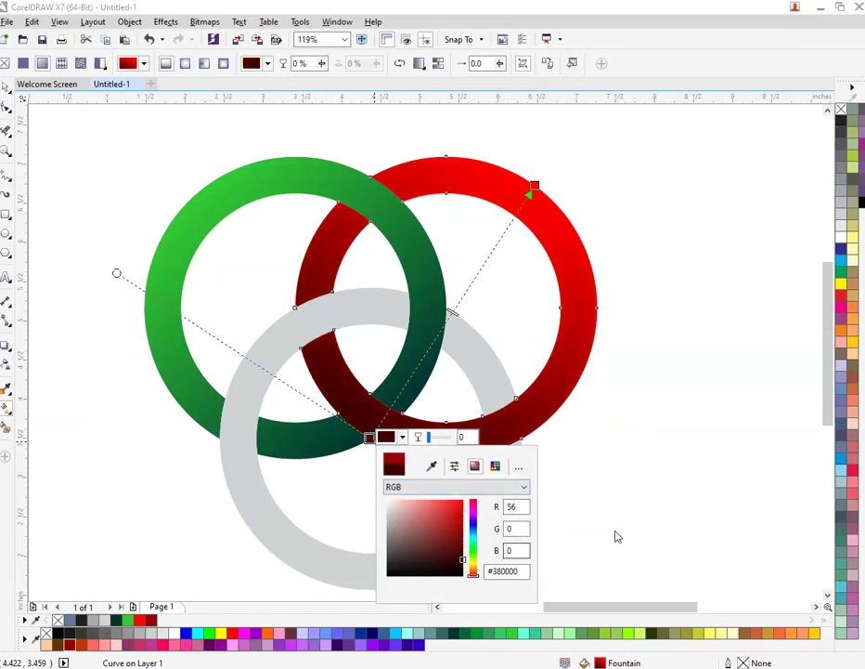
# Apply a linear fountain fill to the bottom ring from its upper-left to its lower-right edge, navy blue to bright cyan-blue
pyautogui.click(298, 320)
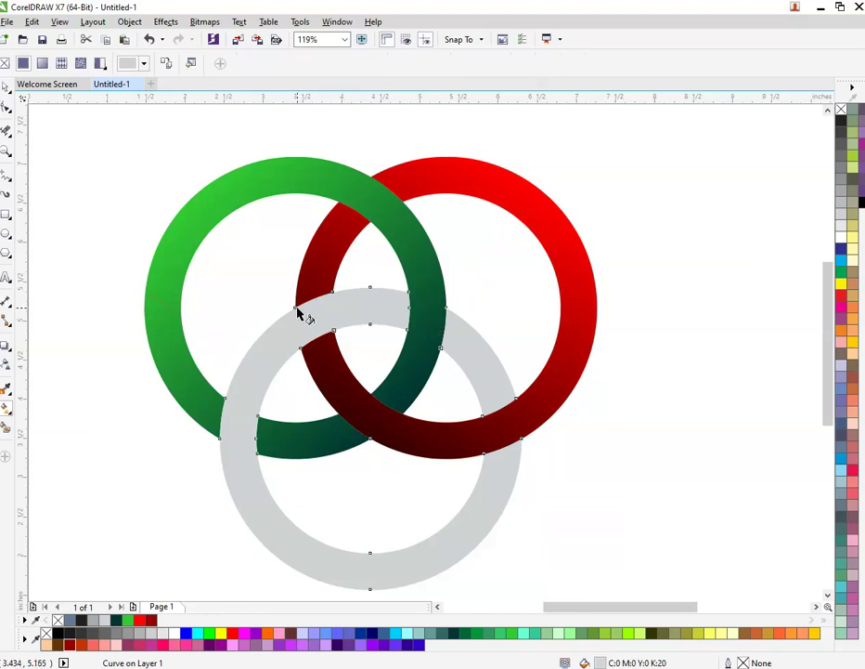
pyautogui.moveTo(296, 313); pyautogui.dragTo(440, 562)
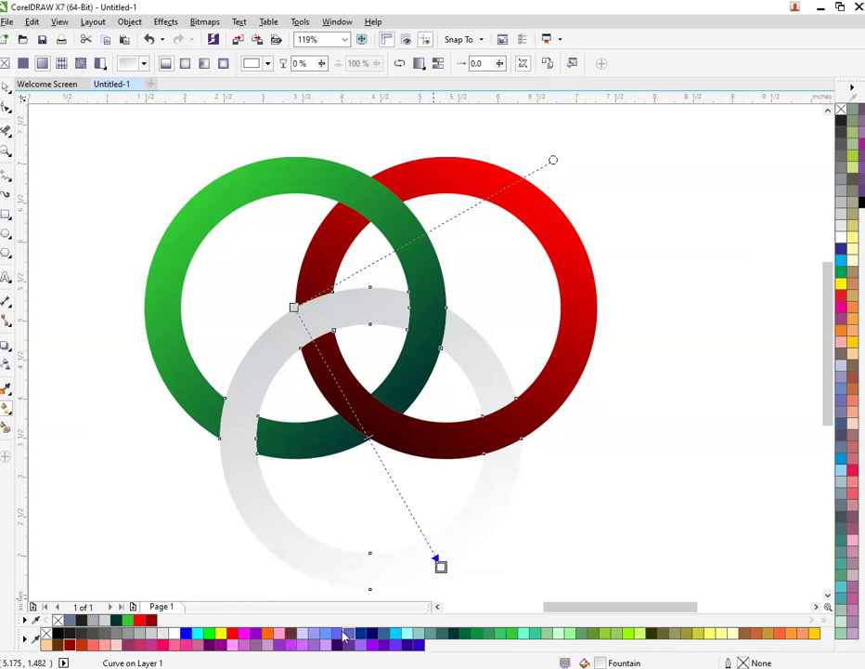
pyautogui.click(374, 634)
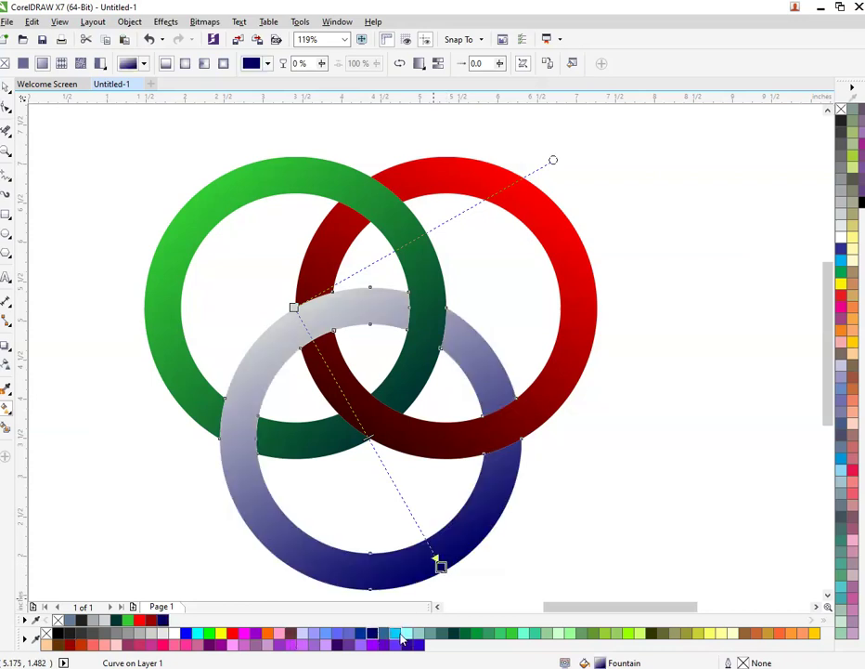
pyautogui.click(397, 633)
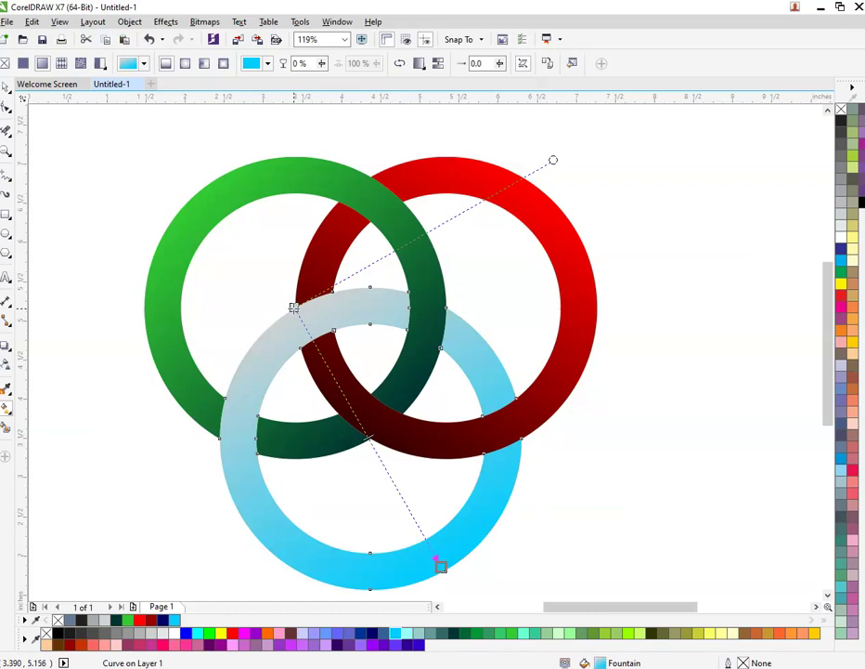
pyautogui.click(293, 306)
pyautogui.click(372, 634)
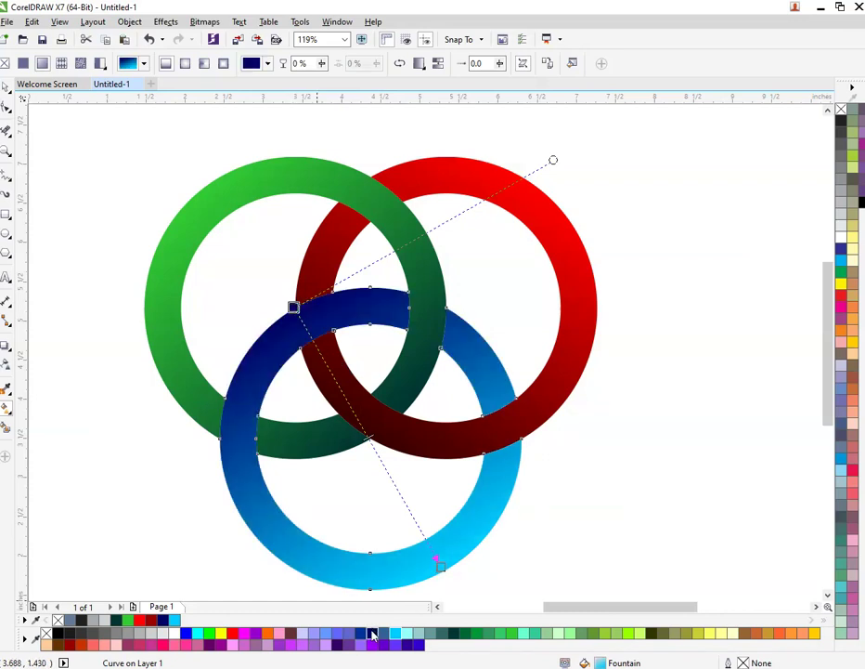
pyautogui.click(549, 444)
pyautogui.scroll(-2, 436, 410)
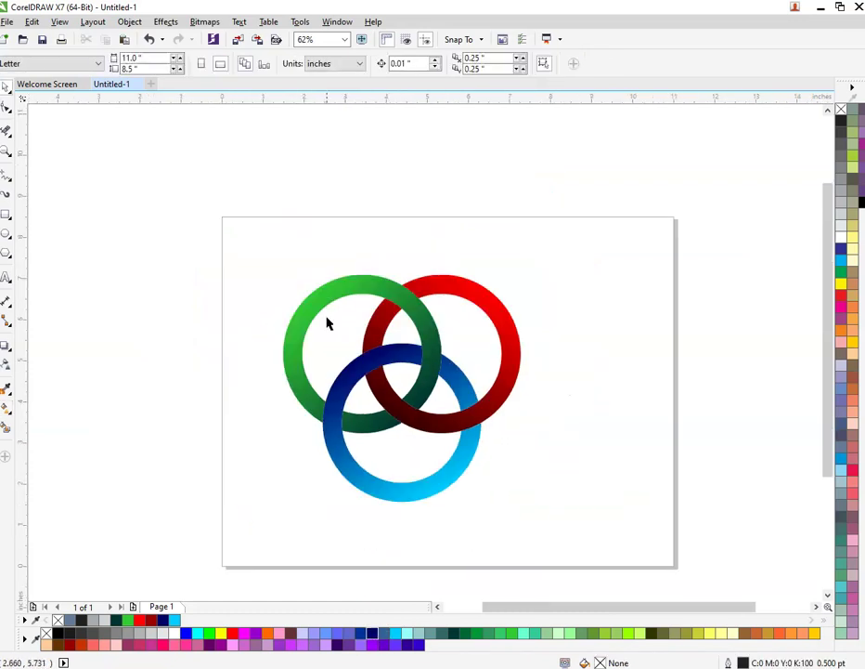
# Select all the pieces of the three interlocking rings and group them
pyautogui.moveTo(171, 202); pyautogui.dragTo(604, 575)
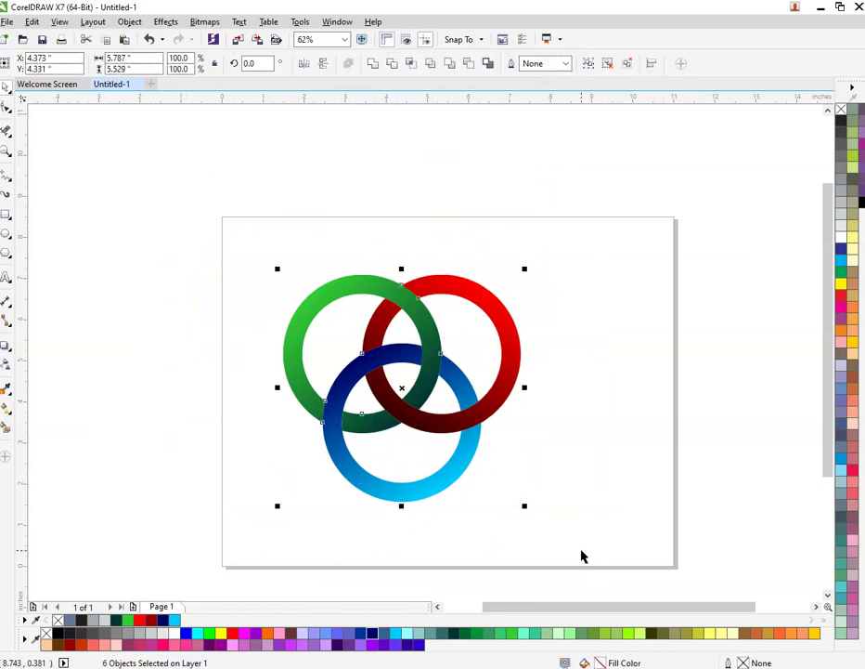
pyautogui.hotkey('ctrl', 'g')
pyautogui.scroll(2, 525, 493)
pyautogui.hotkey('shift', 'F2')
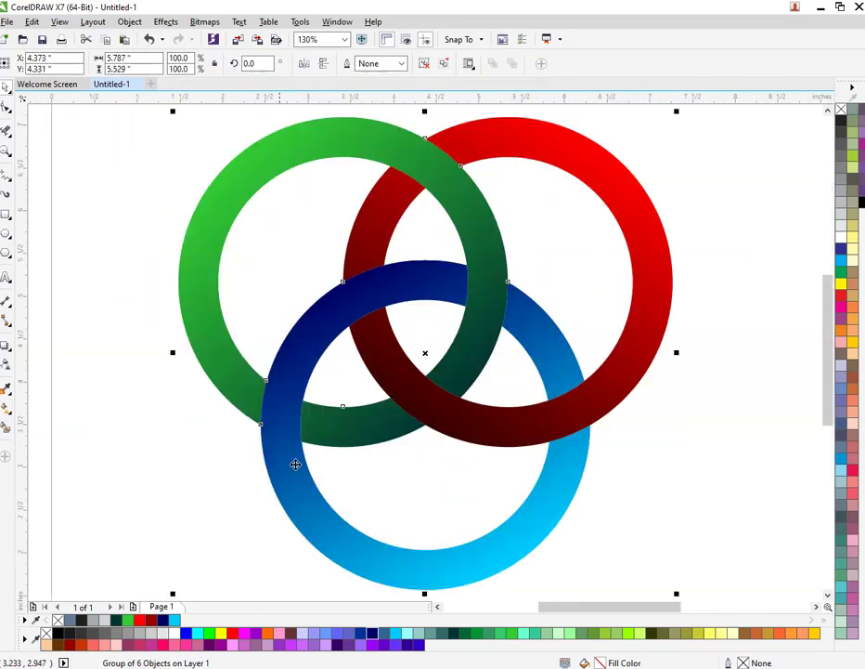
# Add a drop shadow to the ring group, spanning from its left edge to its right edge, with feathering set to 5
pyautogui.click(5, 346)
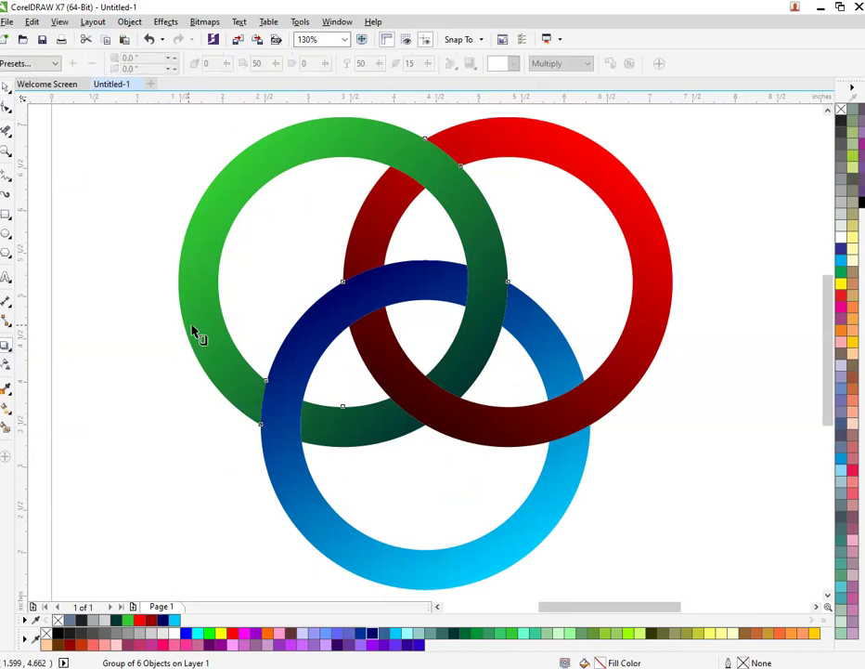
pyautogui.moveTo(185, 325); pyautogui.dragTo(669, 364)
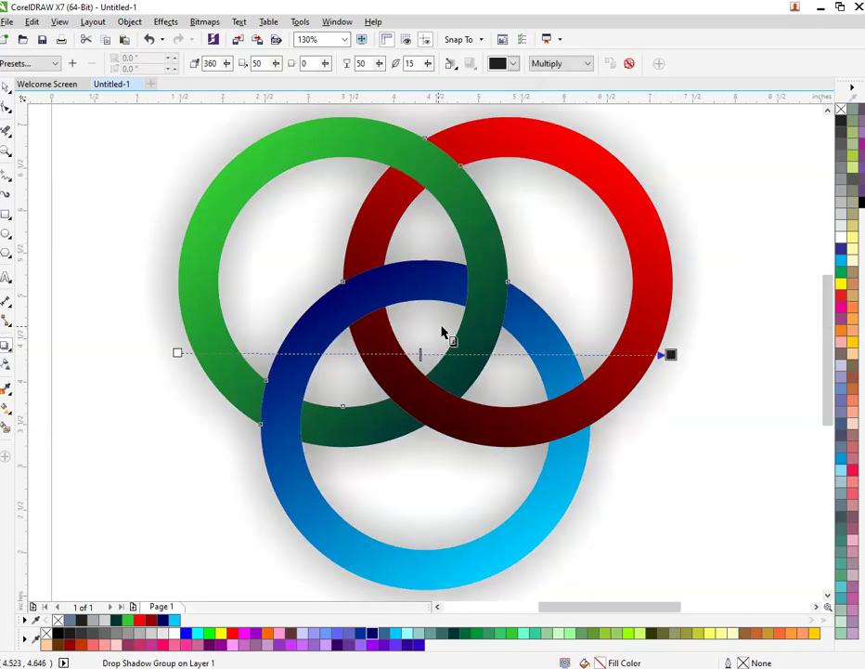
pyautogui.doubleClick(409, 64)
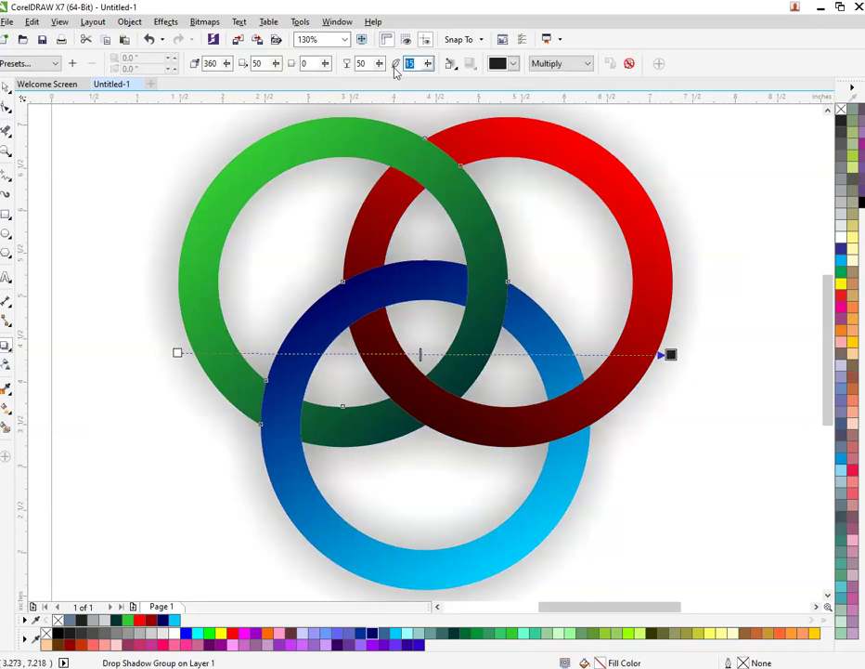
pyautogui.write('5')
pyautogui.press('Return')
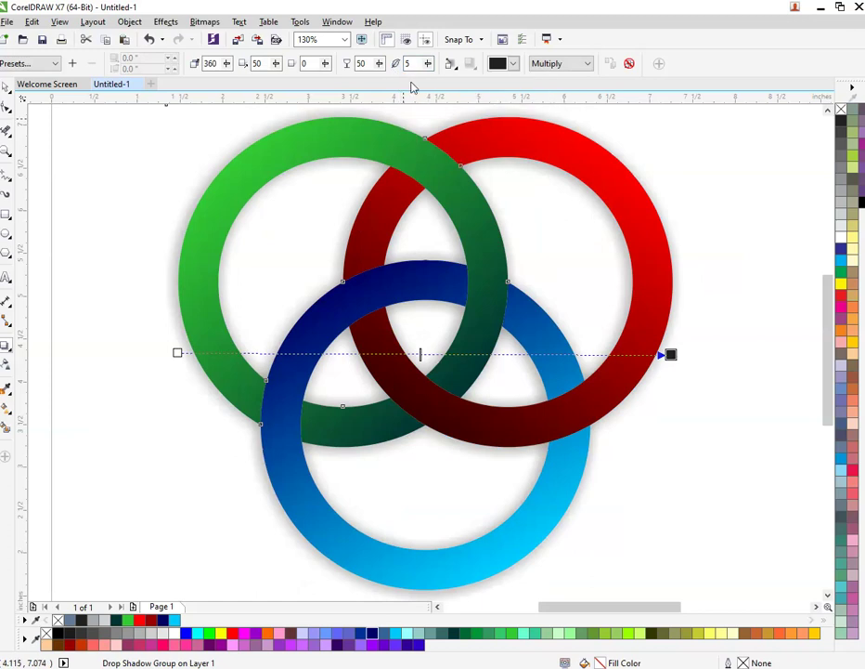
# Set the drop shadow's opacity to 75, increase it to 90, and deselect the ring group
pyautogui.doubleClick(349, 64)
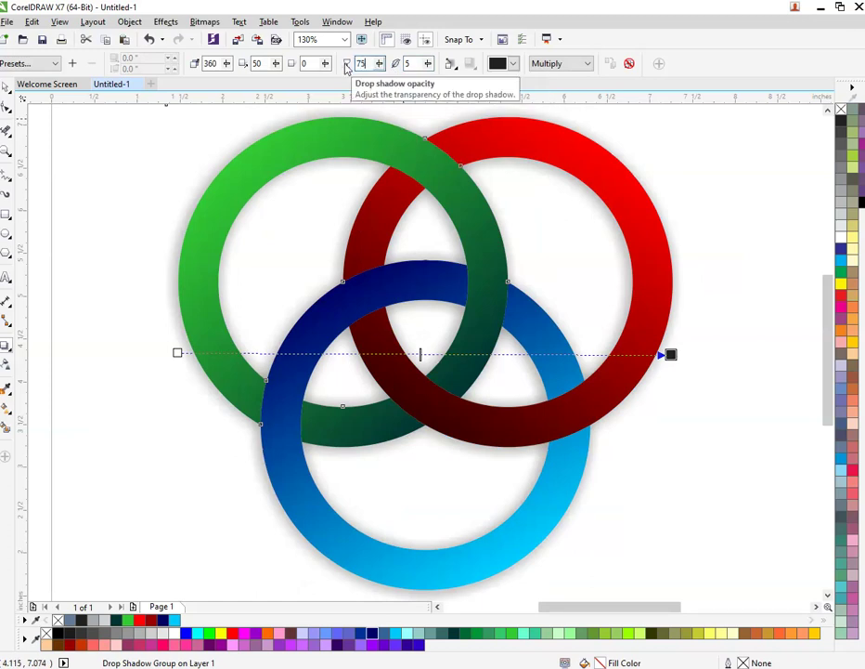
pyautogui.write('75')
pyautogui.press('Return')
pyautogui.click(346, 64)
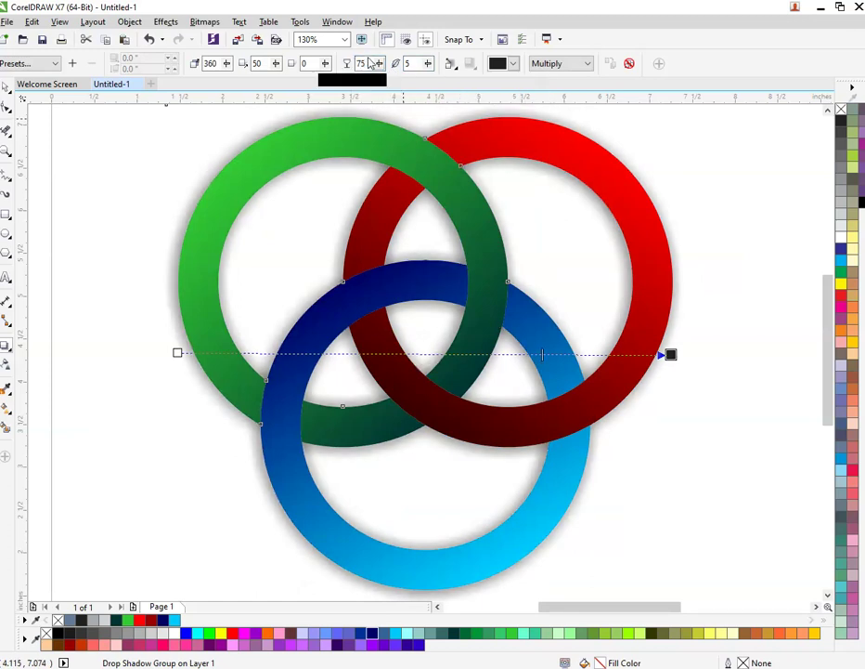
pyautogui.moveTo(368, 73); pyautogui.dragTo(378, 79)
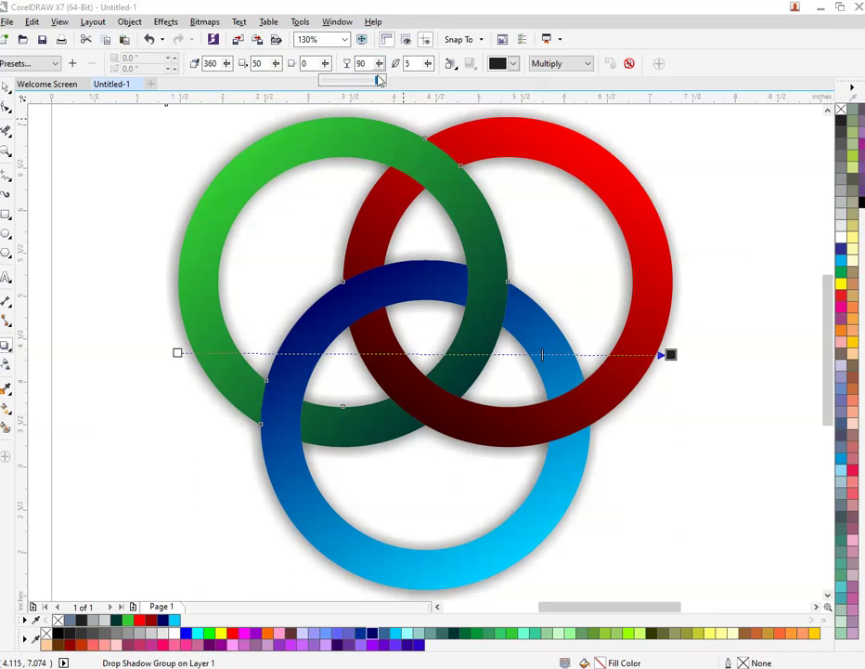
pyautogui.press('space')
pyautogui.scroll(-3, 474, 338)
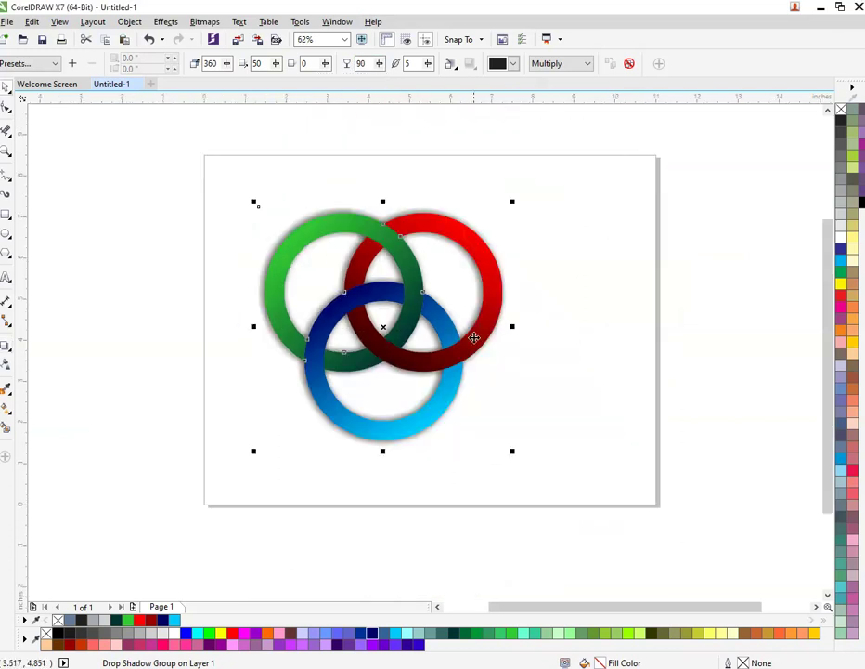
pyautogui.click(563, 349)
pyautogui.scroll(3, 563, 350)
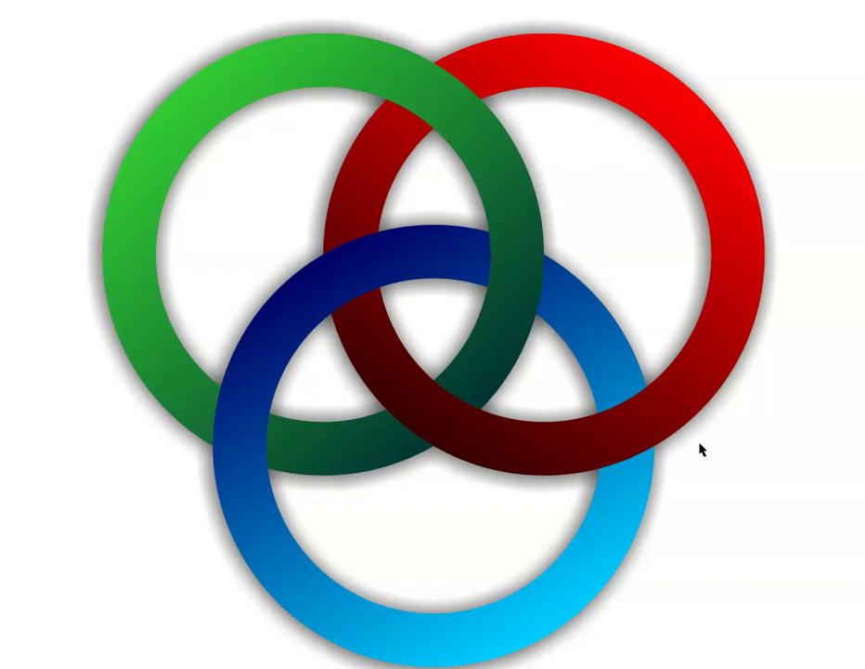